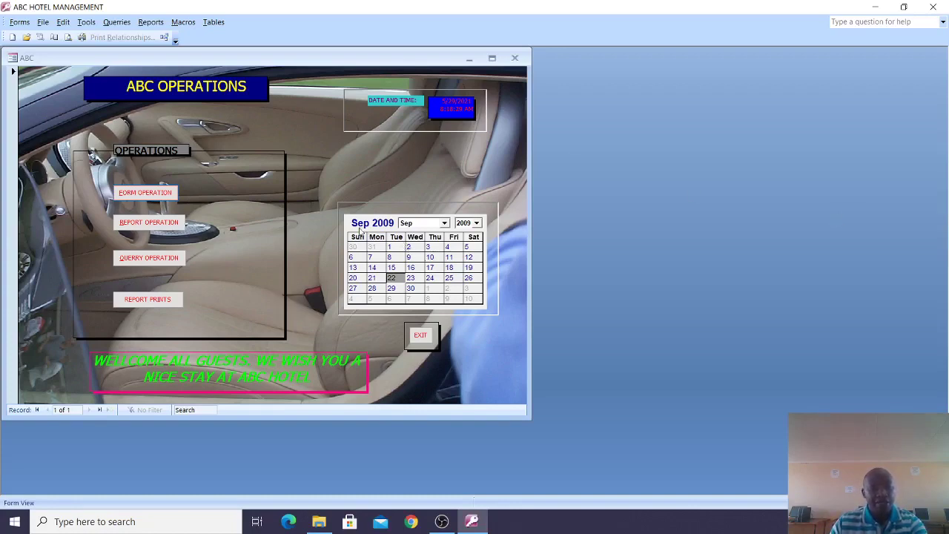
# Step: Open the Form Operation window and bring up the Admission form from the bookings group
pyautogui.click(155, 194)
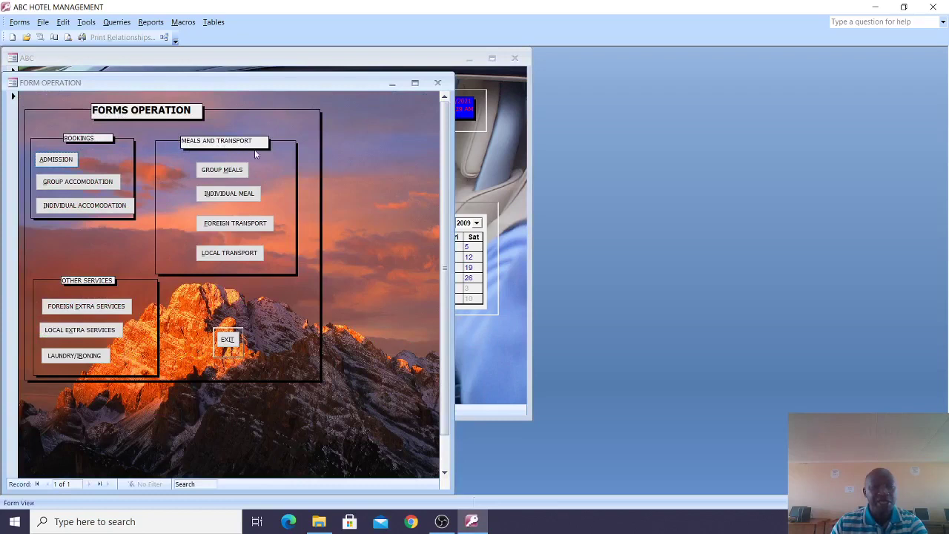
pyautogui.click(60, 163)
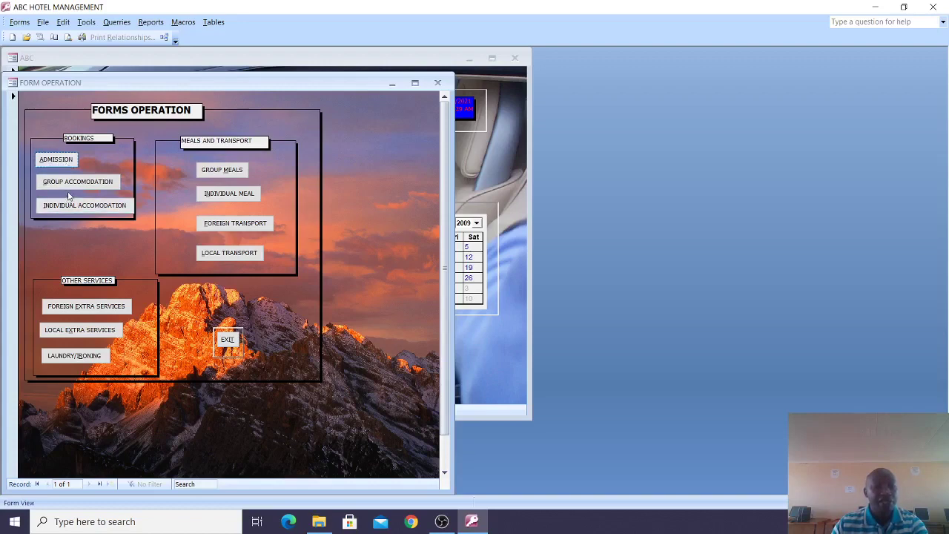
pyautogui.click(102, 211)
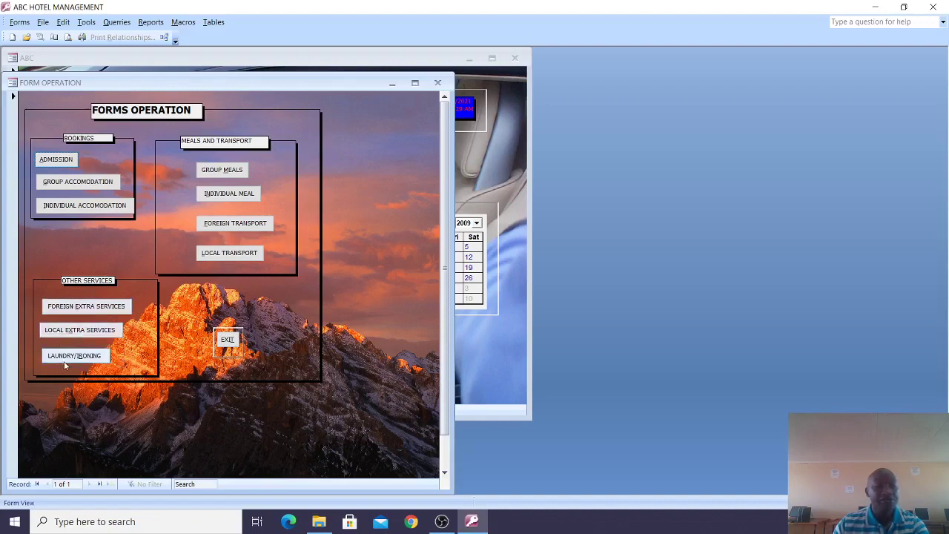
pyautogui.click(67, 160)
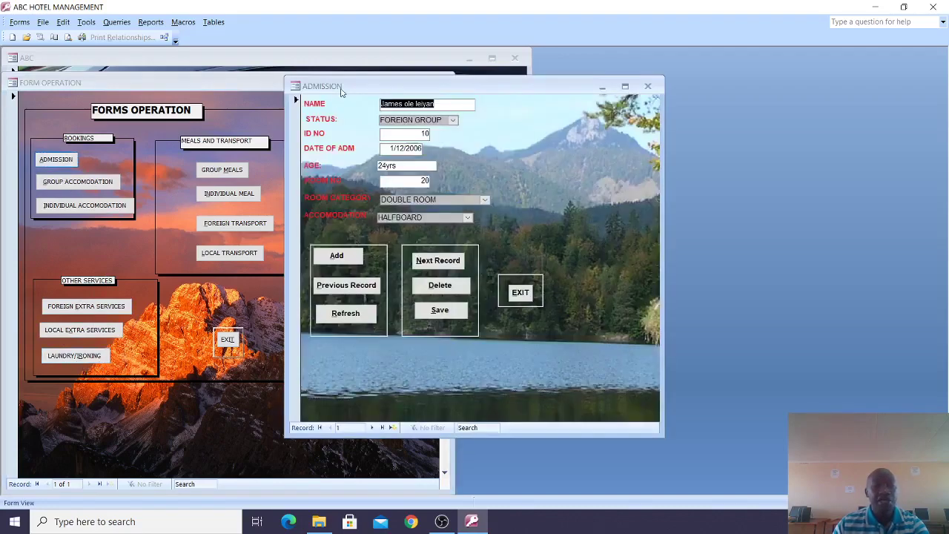
pyautogui.moveTo(341, 89); pyautogui.dragTo(317, 85)
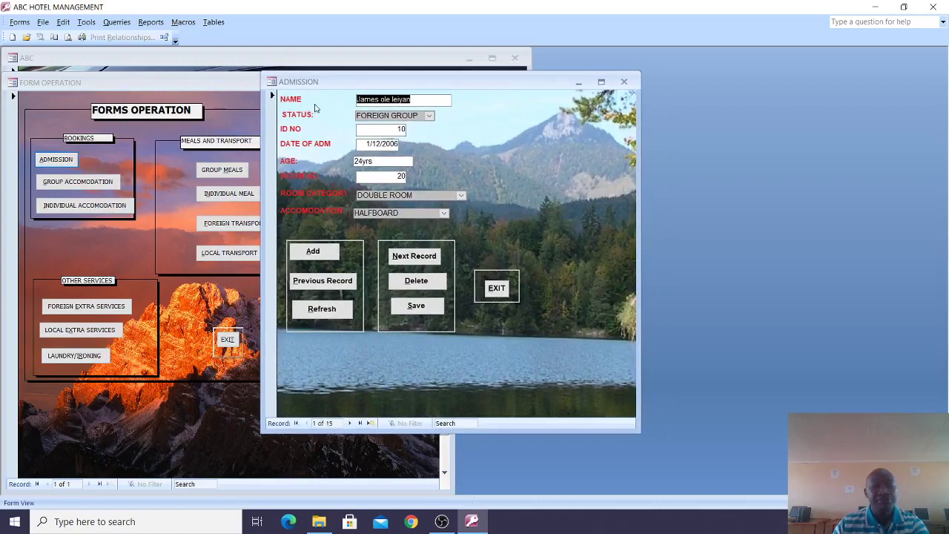
# Step: Examine the status, room category and accommodation choices on the Admission form without changing them, and exit the form
pyautogui.click(431, 117)
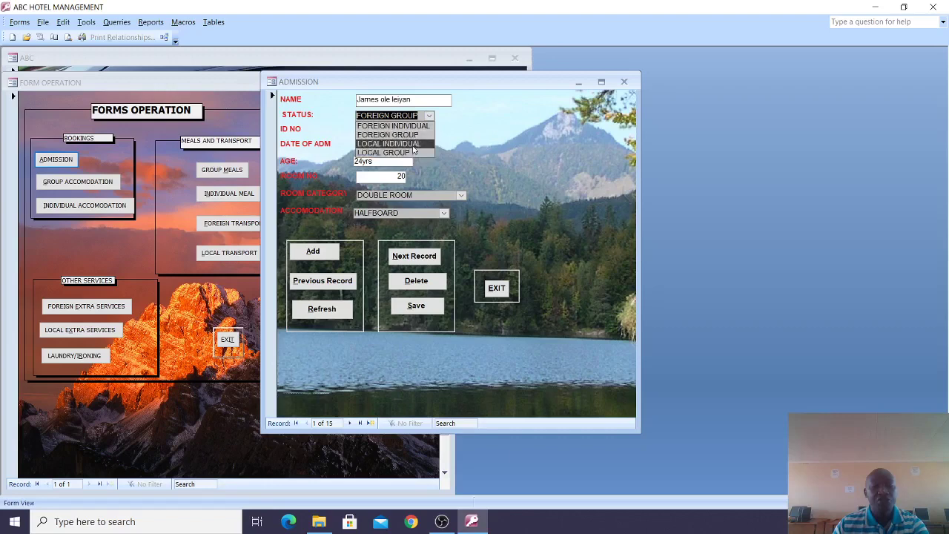
pyautogui.click(496, 129)
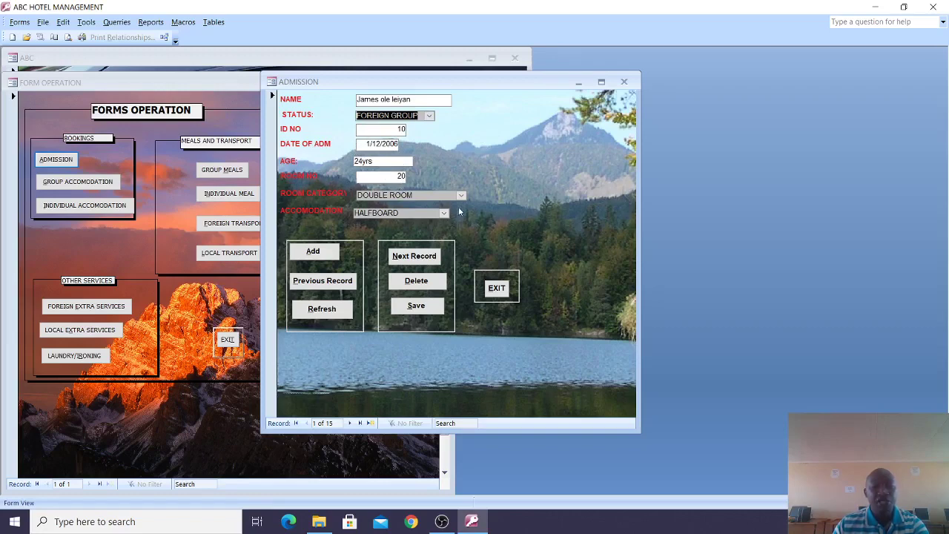
pyautogui.click(460, 196)
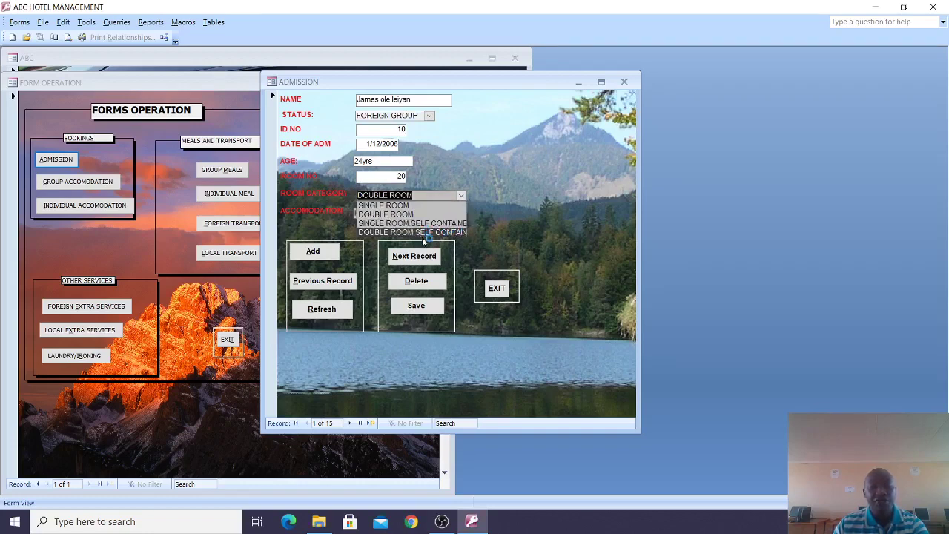
pyautogui.click(508, 222)
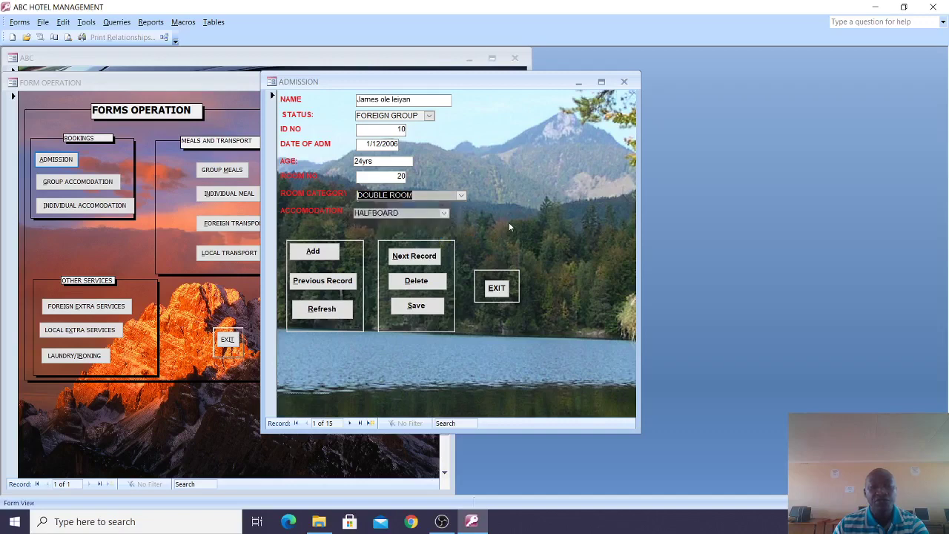
pyautogui.click(444, 214)
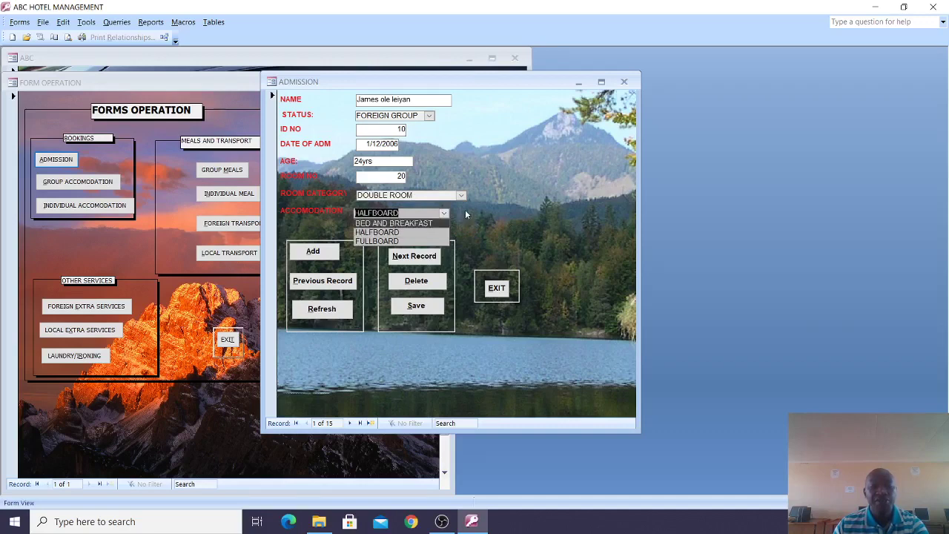
pyautogui.click(467, 209)
pyautogui.click(498, 283)
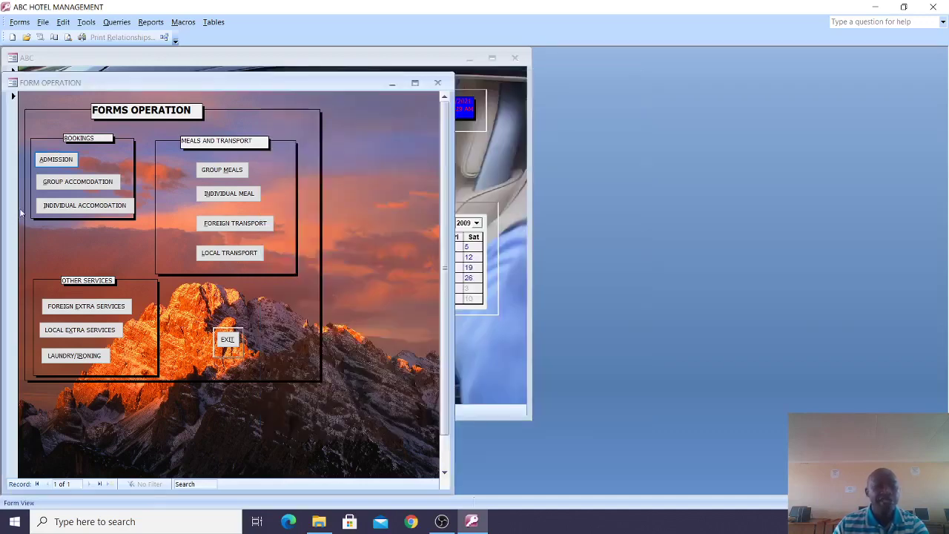
# Step: Open the Group Accomodation form and set the category to DOUBLE ROOM SELF CONTAINED BED & BREAKFAST
pyautogui.click(77, 183)
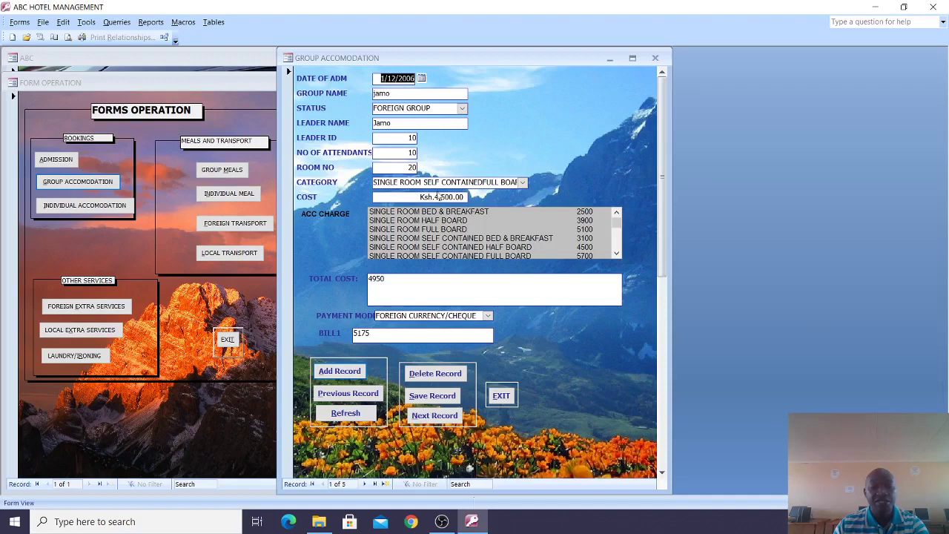
pyautogui.click(524, 186)
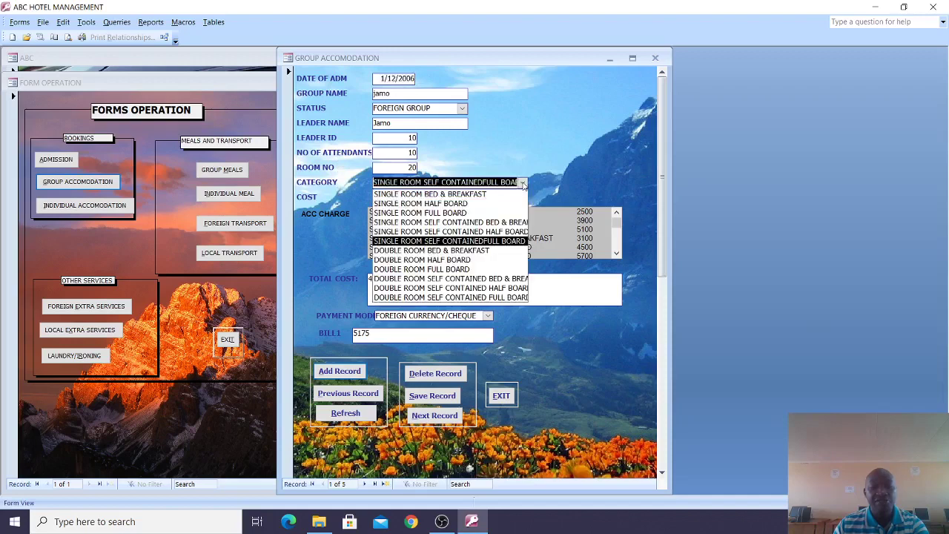
pyautogui.click(463, 281)
# Step: Try several single room rates as the group's accommodation charge and settle on DOUBLE ROOM SELF CONTAINED FULL BOARD
pyautogui.click(450, 221)
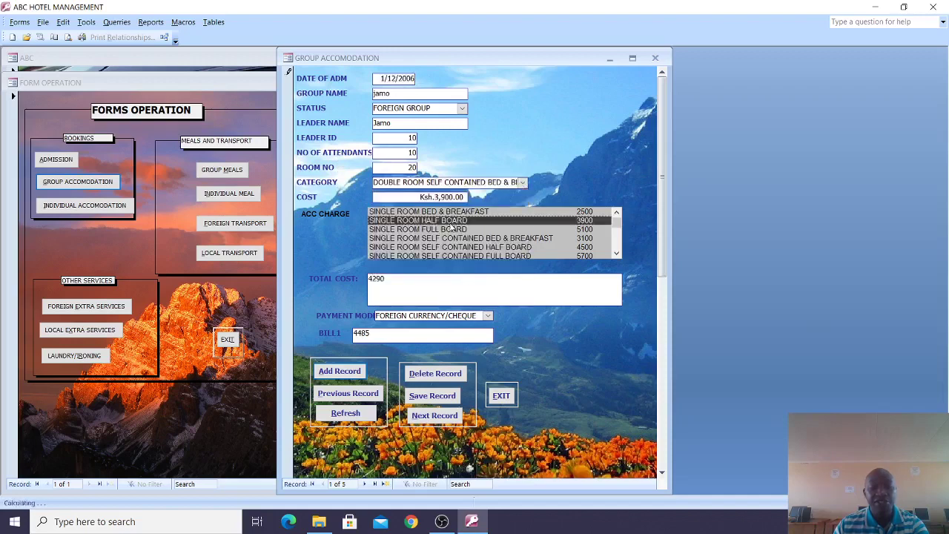
pyautogui.click(458, 249)
pyautogui.click(473, 238)
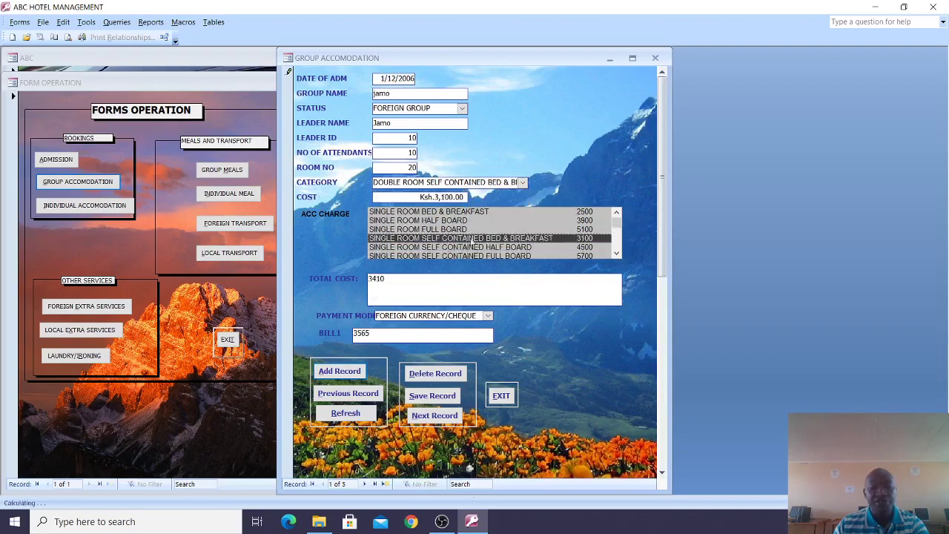
pyautogui.click(462, 213)
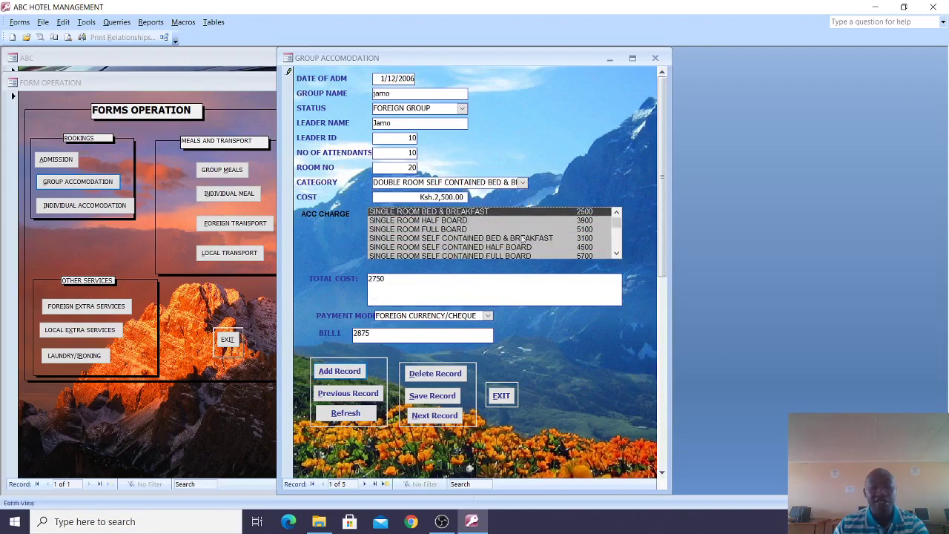
pyautogui.scroll(-2, 616, 230)
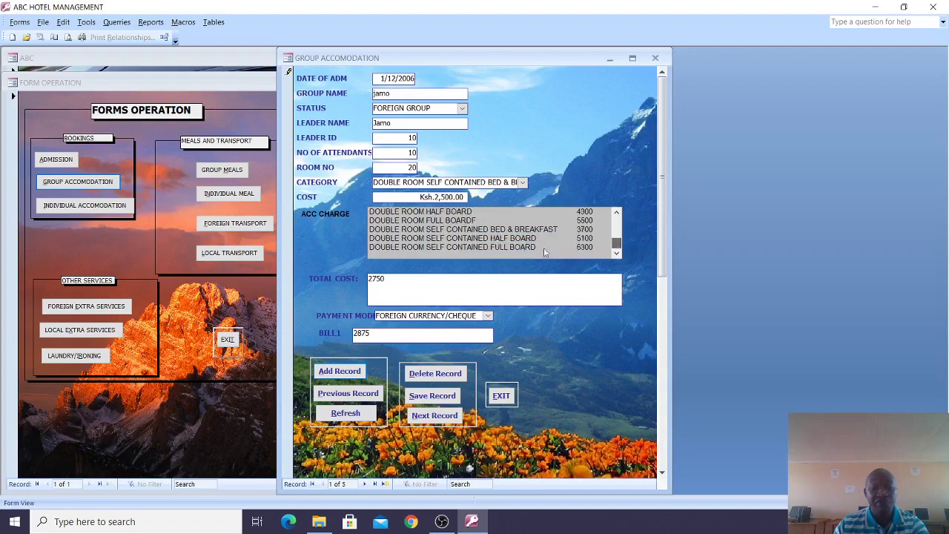
pyautogui.click(521, 248)
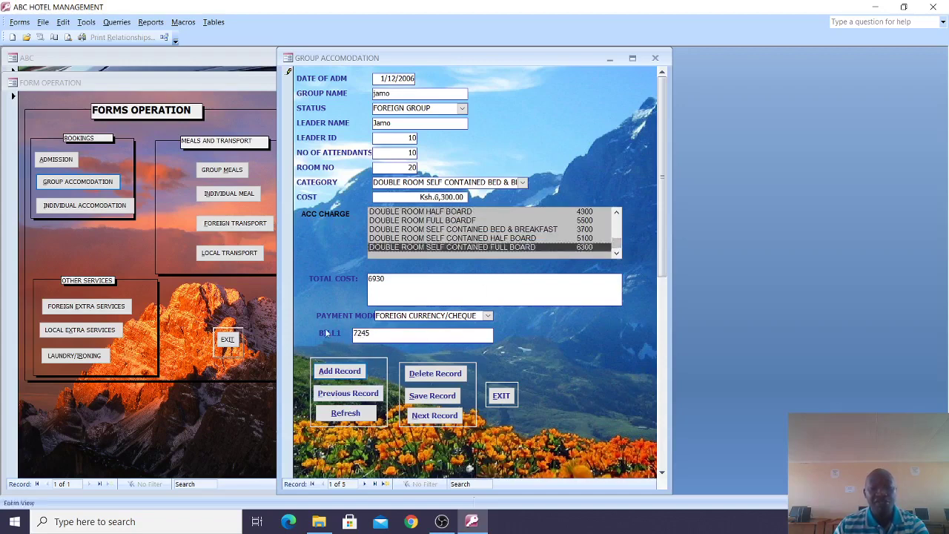
# Step: Alternate the group's payment mode between LOCAL CURRENCY and FOREIGN CURRENCY/CHEQUE, finish on LOCAL CURRENCY, and exit the form
pyautogui.click(488, 316)
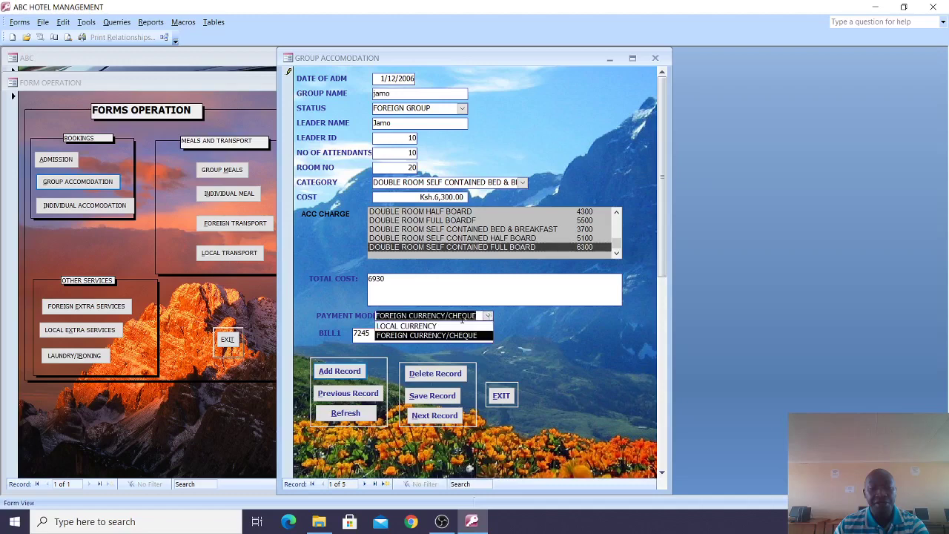
pyautogui.click(443, 326)
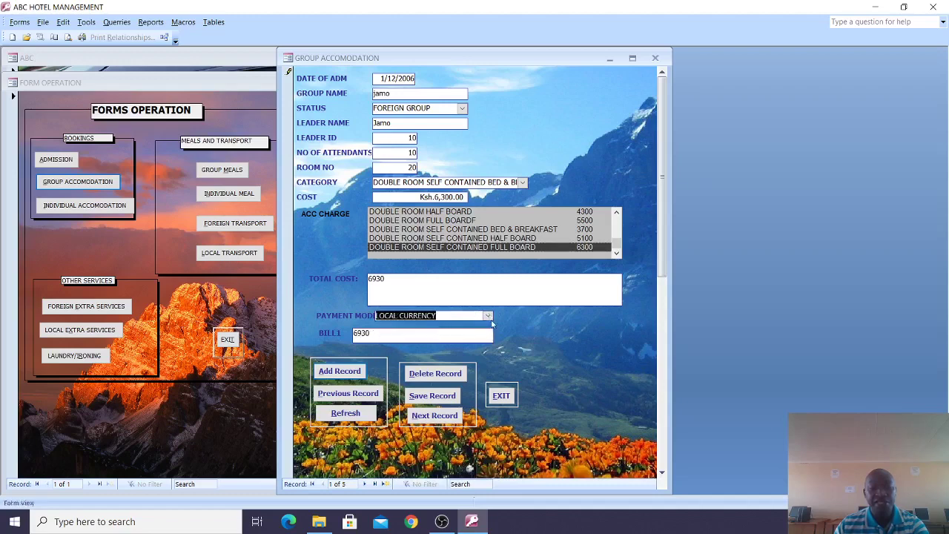
pyautogui.click(488, 316)
pyautogui.click(404, 334)
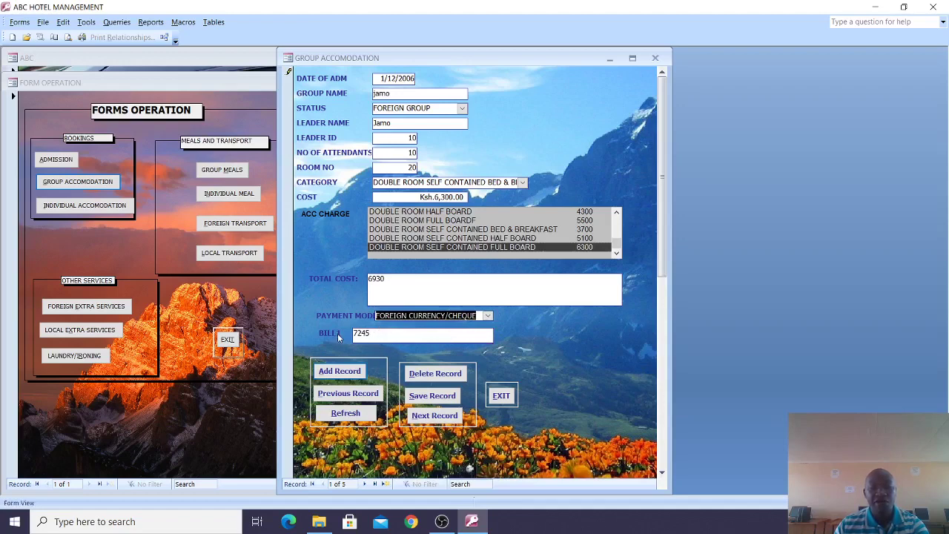
pyautogui.click(488, 316)
pyautogui.click(378, 327)
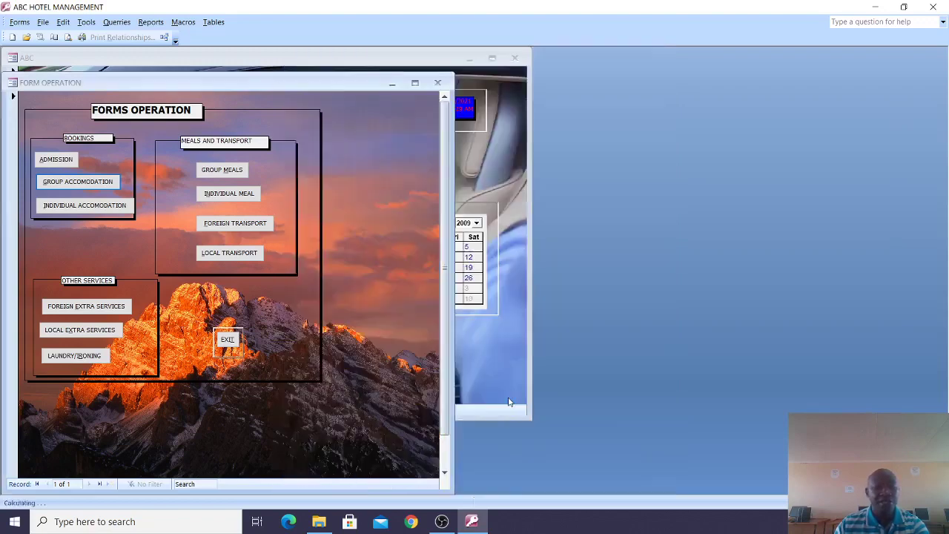
pyautogui.click(501, 396)
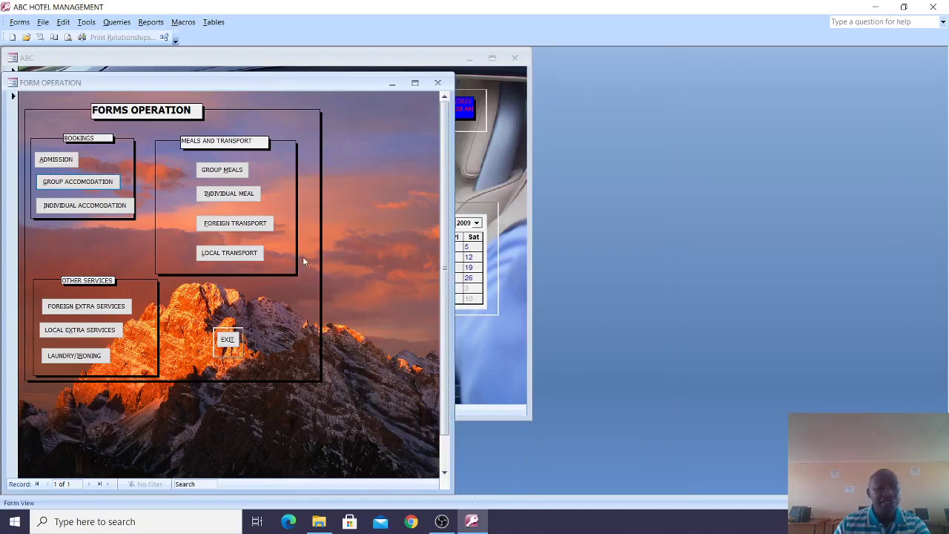
# Step: Open the Individual Accomodation form and set the accommodation charge to DOUBLE ROOM SELF CONTAINED HALF BOARD
pyautogui.click(81, 205)
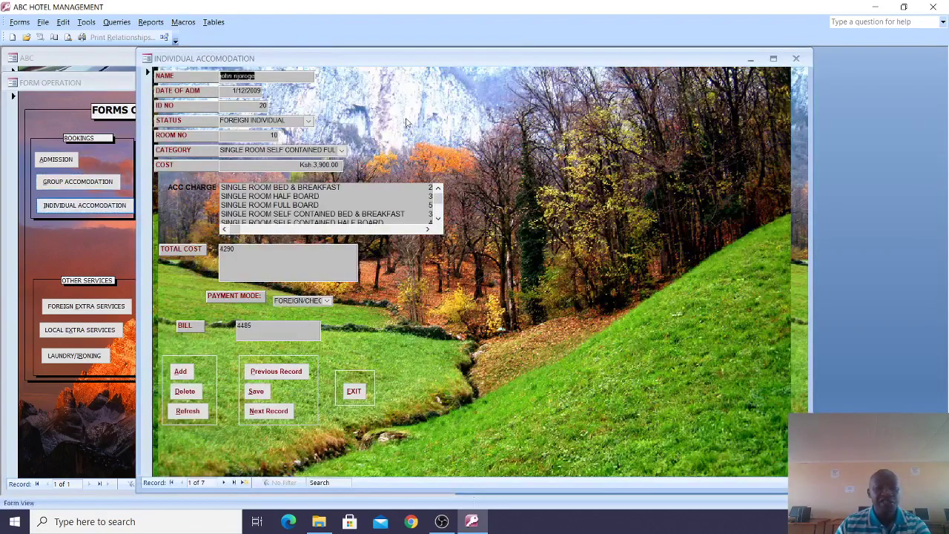
pyautogui.click(307, 195)
pyautogui.scroll(-3, 439, 202)
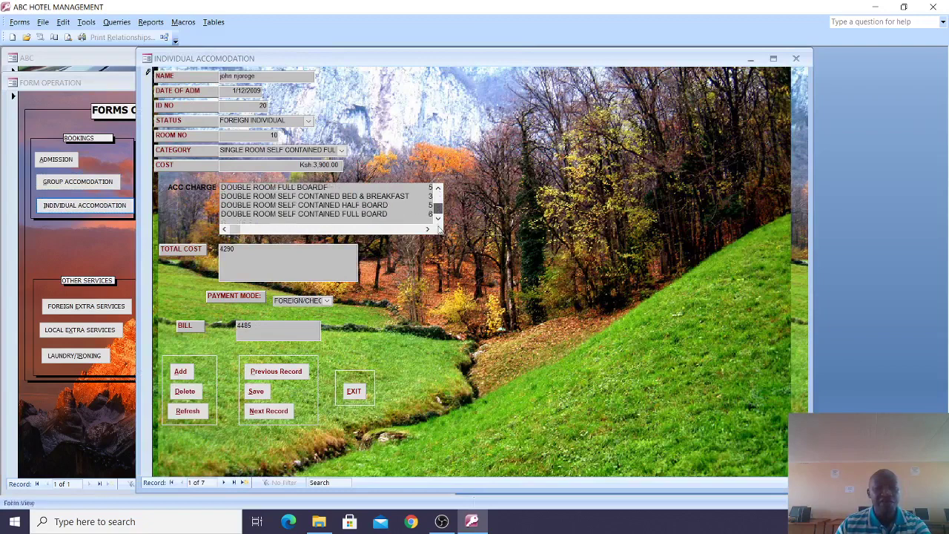
pyautogui.click(291, 205)
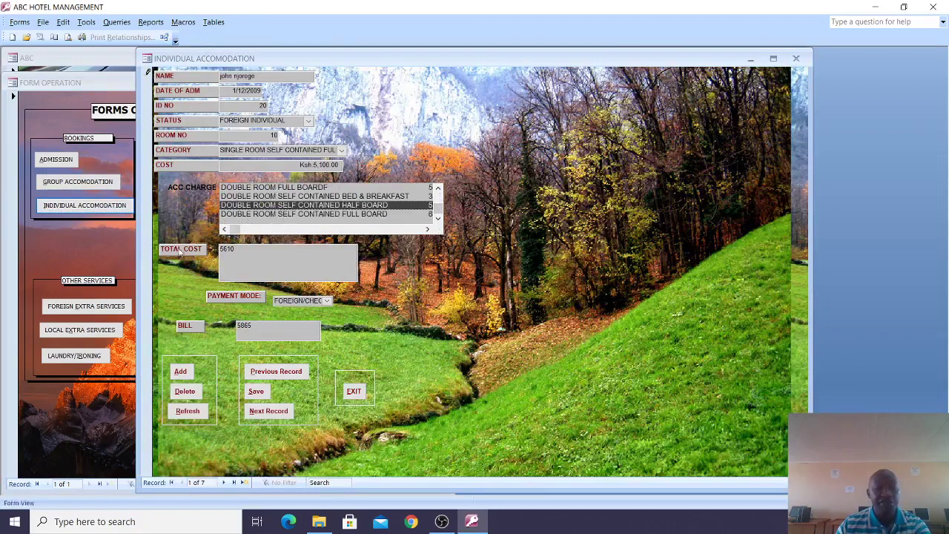
# Step: Switch the individual guest's payment mode to LOCAL CURRENCY and back to FOREIGN/CHEQUE, and exit the form
pyautogui.click(332, 302)
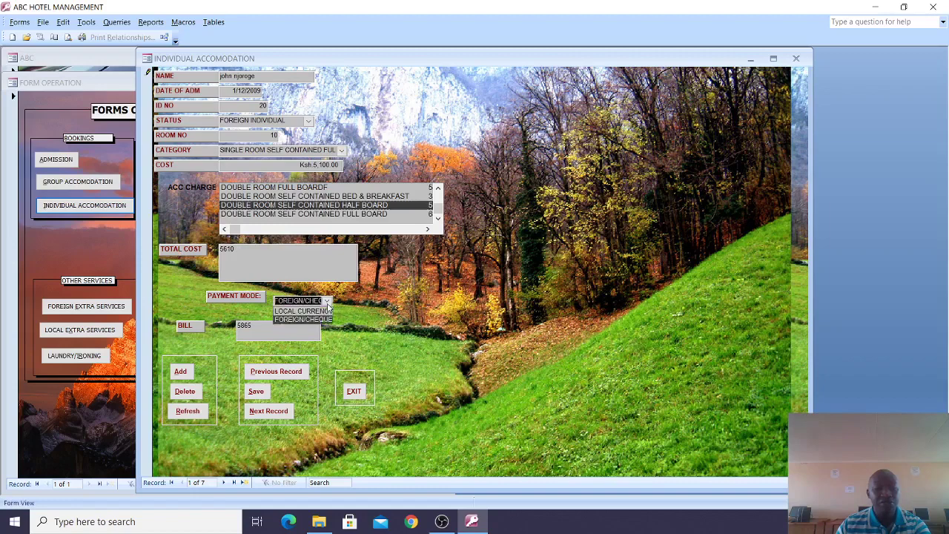
pyautogui.click(318, 319)
pyautogui.click(327, 301)
pyautogui.click(300, 310)
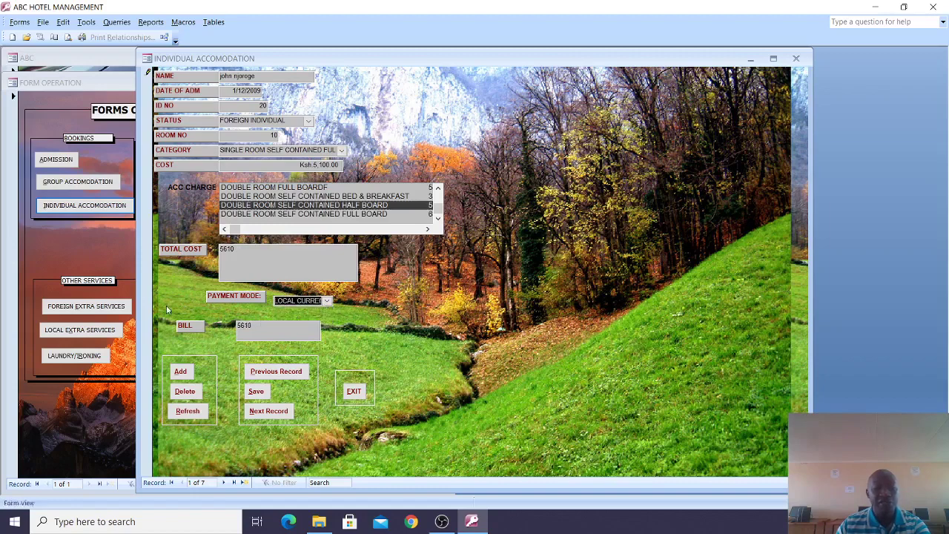
pyautogui.click(327, 300)
pyautogui.click(301, 319)
pyautogui.click(353, 391)
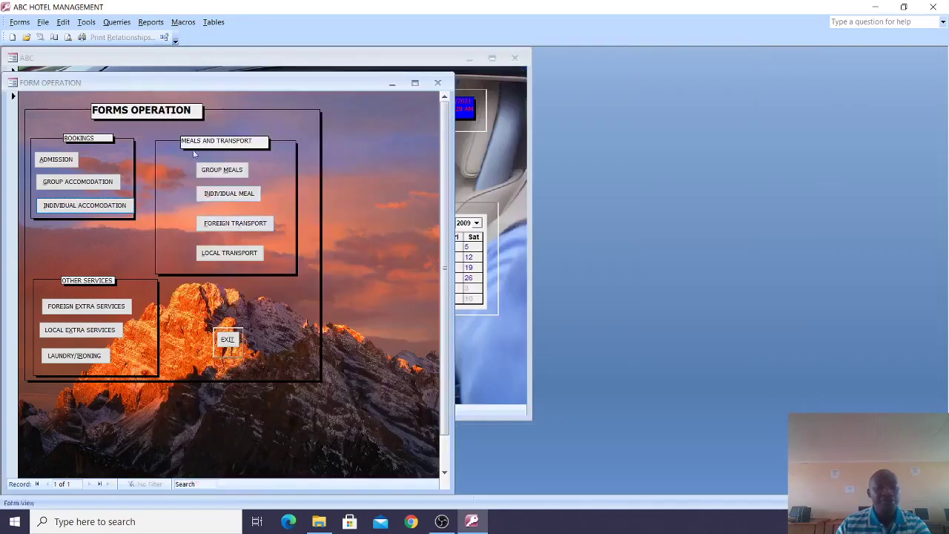
# Step: Open the Group Meals form and set the group's status to LOCAL
pyautogui.click(230, 173)
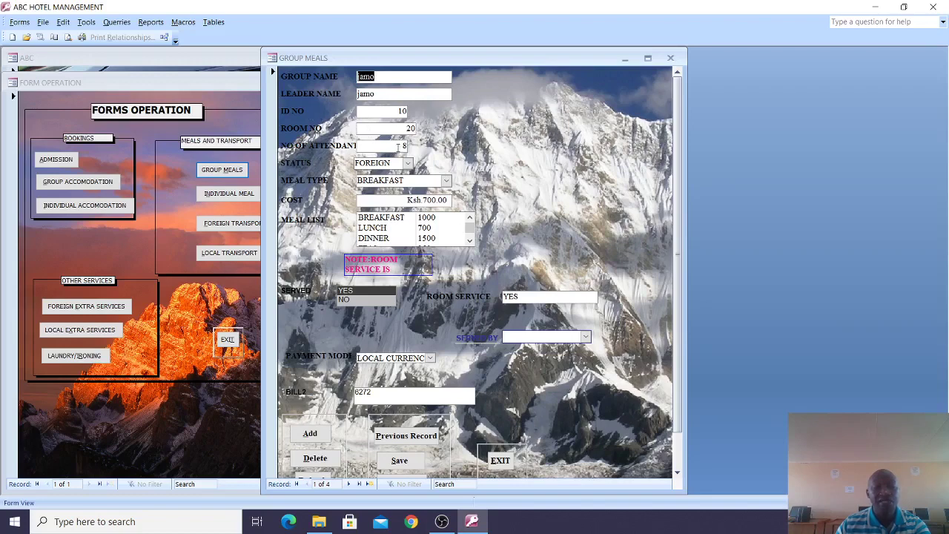
pyautogui.click(408, 163)
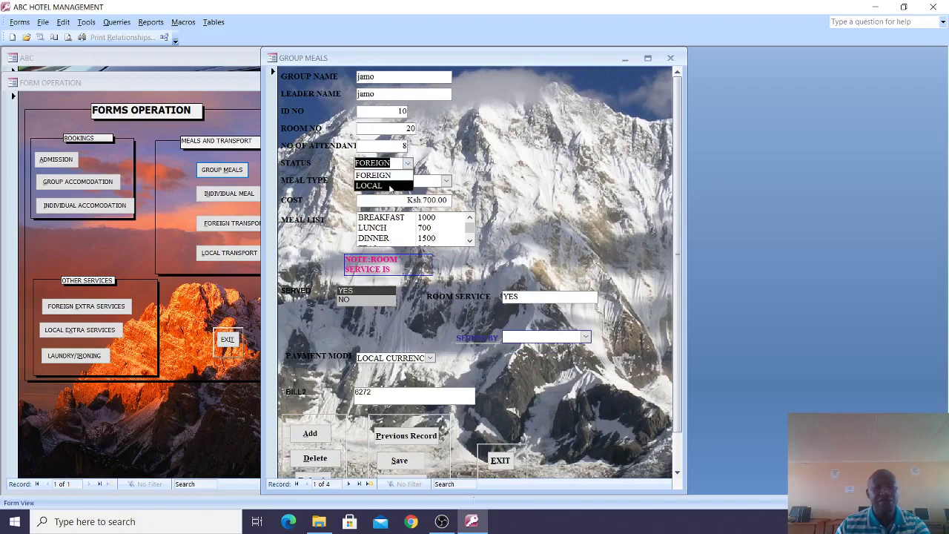
pyautogui.click(391, 182)
# Step: Try the LUNCH and DINNER rates from the meal list, settle on LUNCH, and close the Group Meals form
pyautogui.click(425, 229)
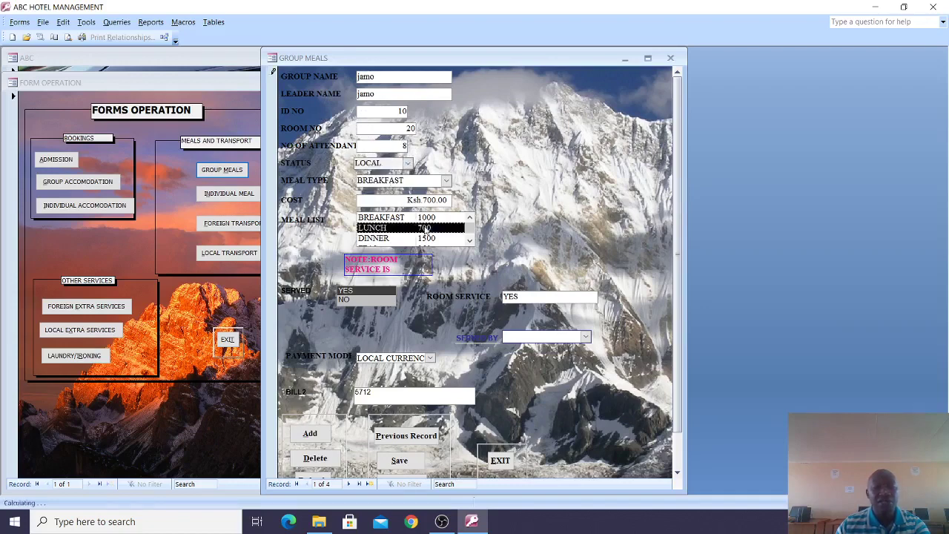
pyautogui.click(420, 239)
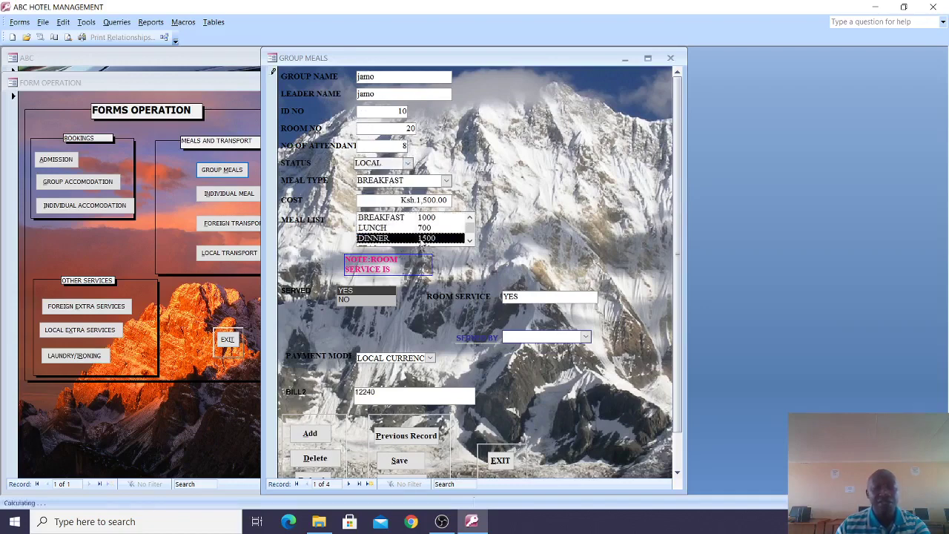
pyautogui.click(415, 228)
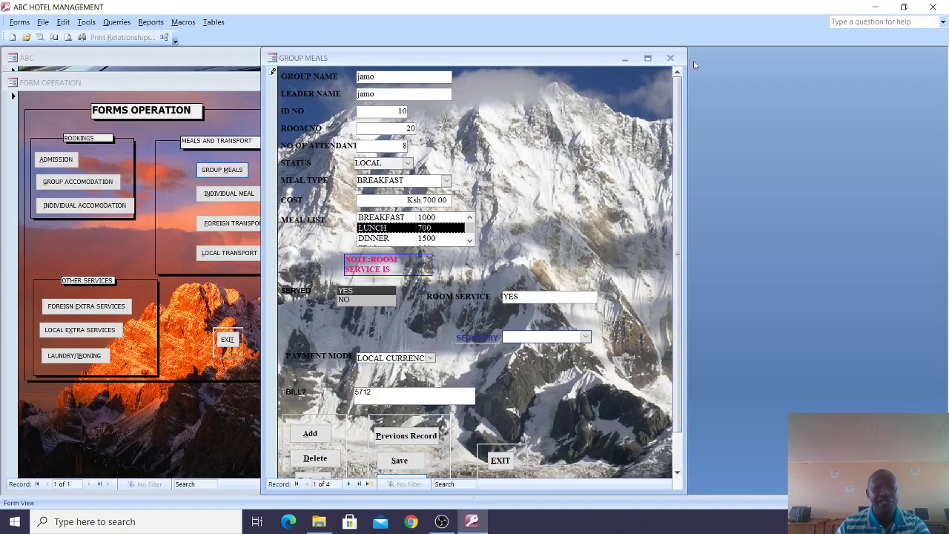
pyautogui.click(670, 58)
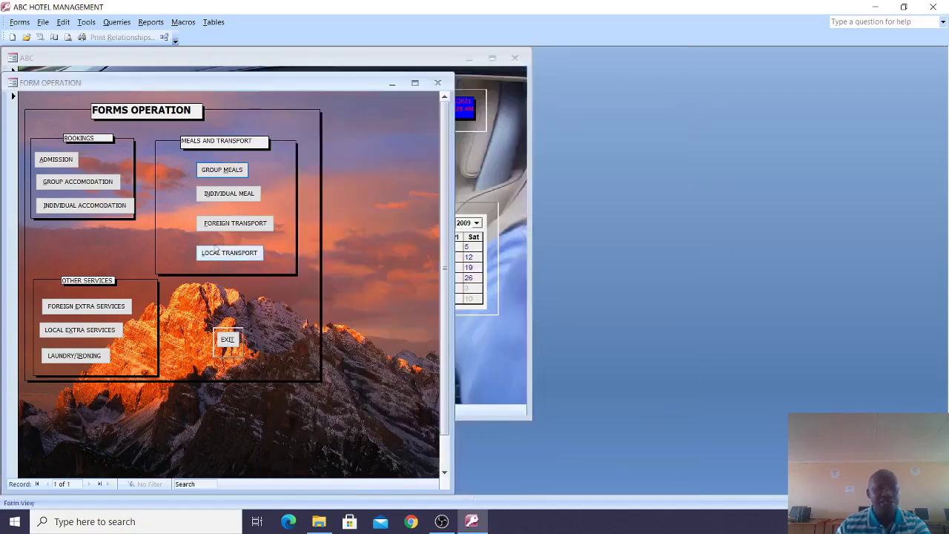
# Step: Open the Local Transport form, try the MERCEDEZ BENZ rate from the transport cost list, and settle on BUS
pyautogui.click(237, 255)
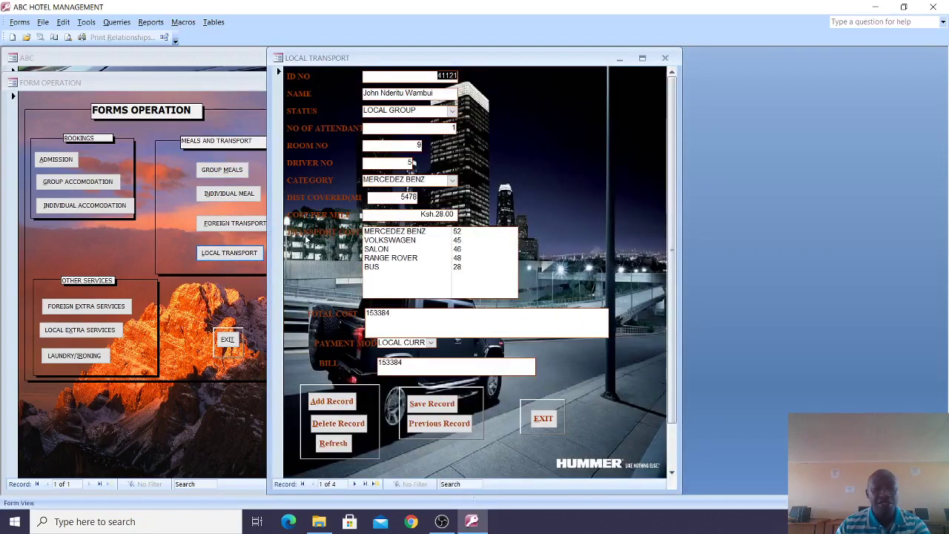
pyautogui.click(398, 237)
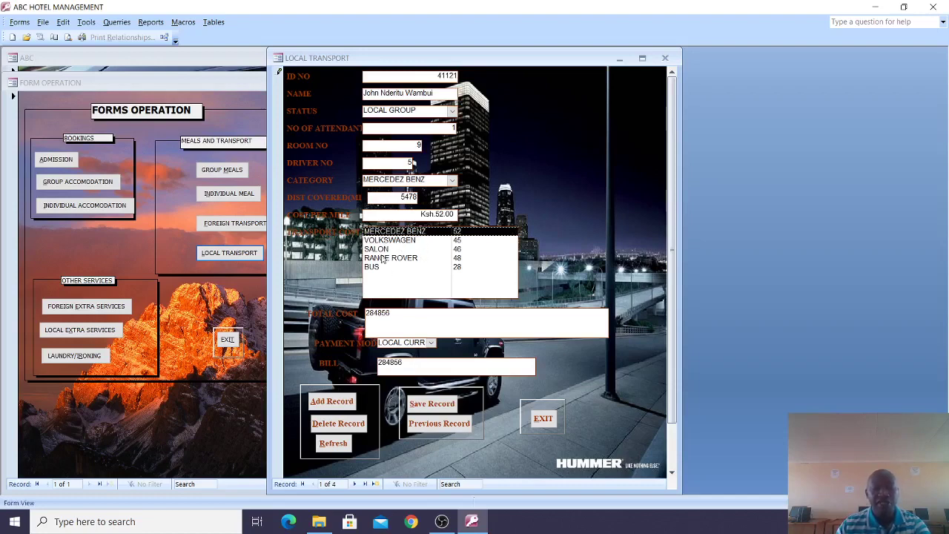
pyautogui.click(383, 270)
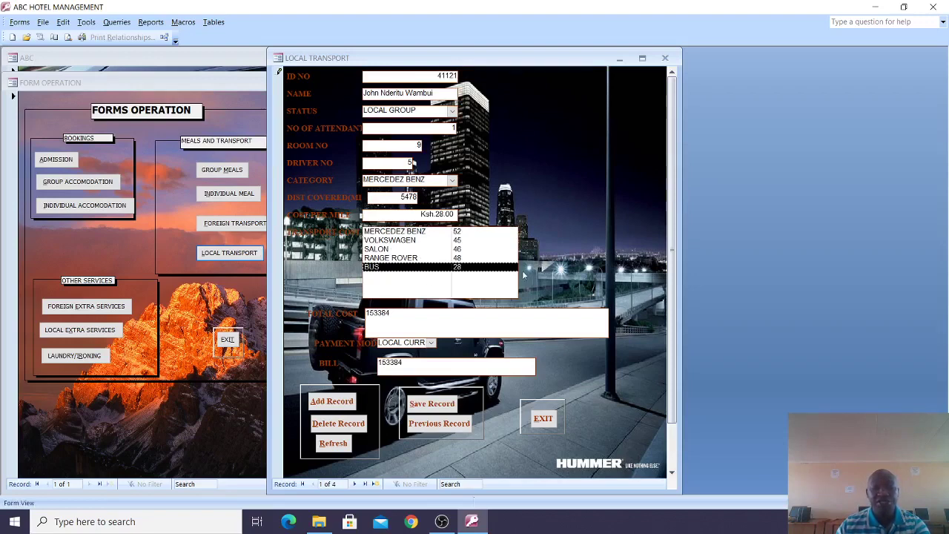
# Step: Set the guest's status to LOCAL INDIVIDUAL and exit the Local Transport form
pyautogui.click(451, 110)
pyautogui.click(404, 120)
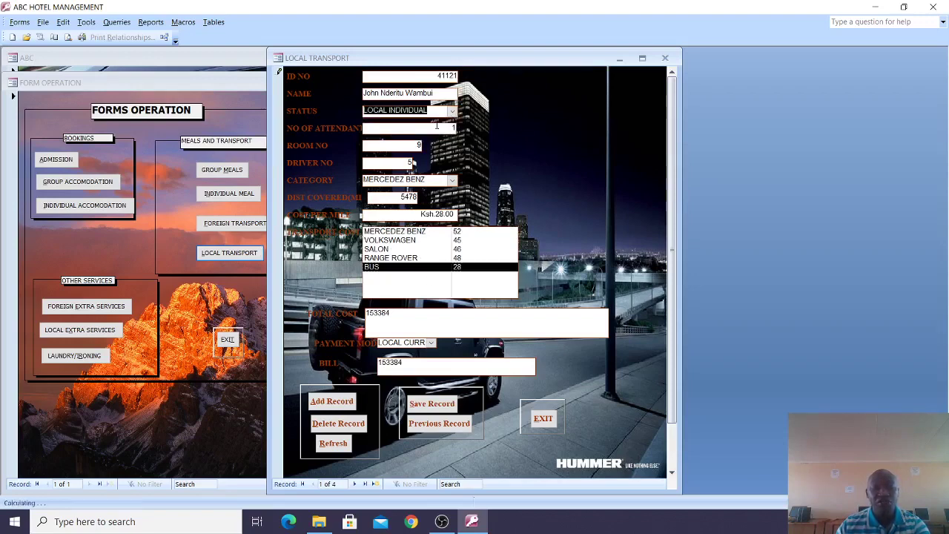
pyautogui.click(545, 418)
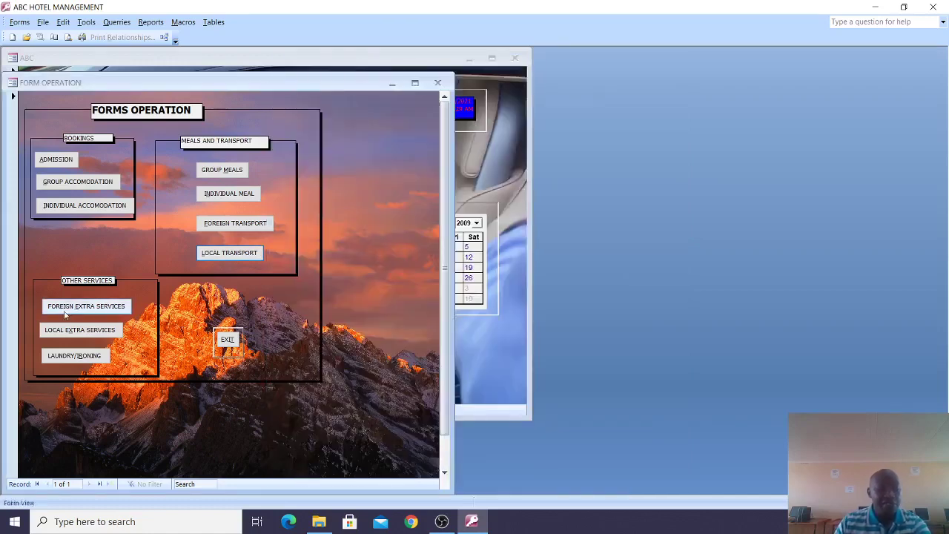
# Step: Open the Foreign Extra Services form, choose the SWIMMING POOL rate, view the available services, and exit the form
pyautogui.click(101, 310)
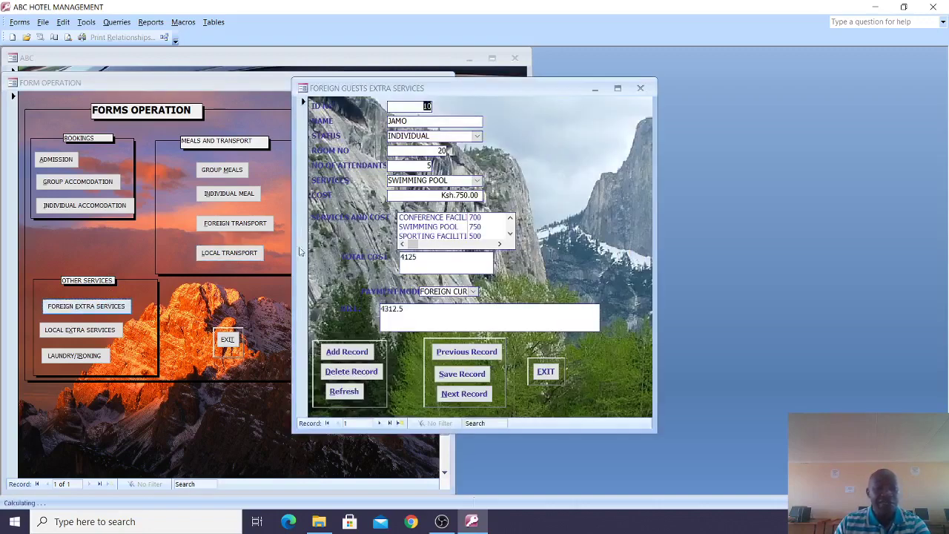
pyautogui.click(438, 230)
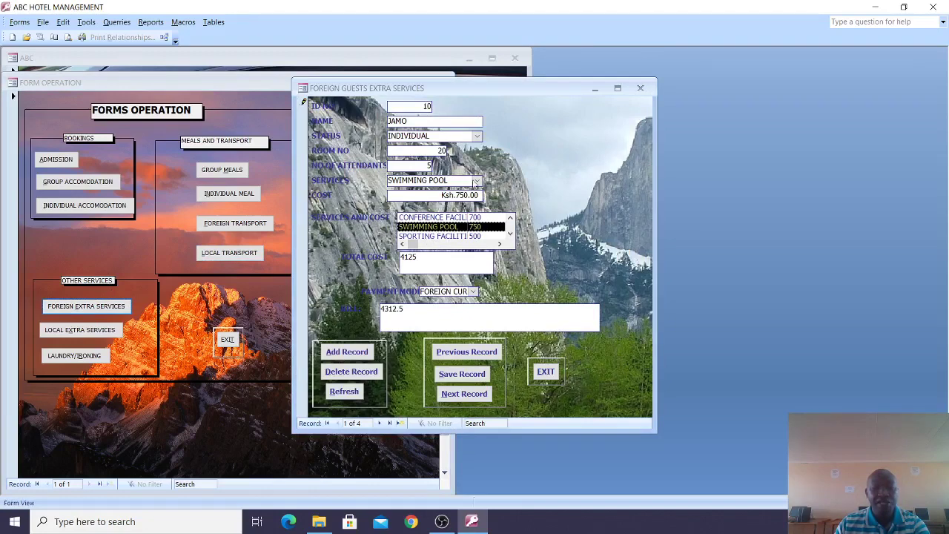
pyautogui.click(476, 180)
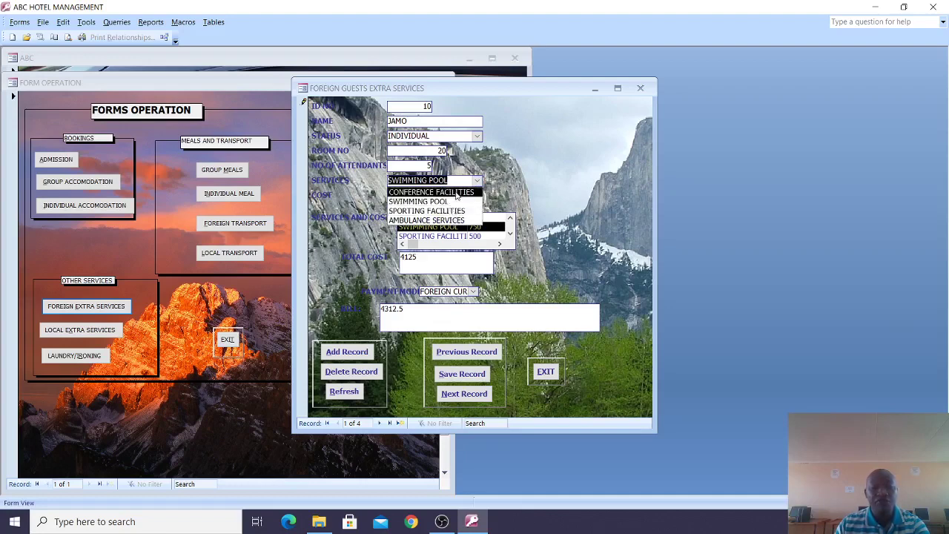
pyautogui.click(545, 372)
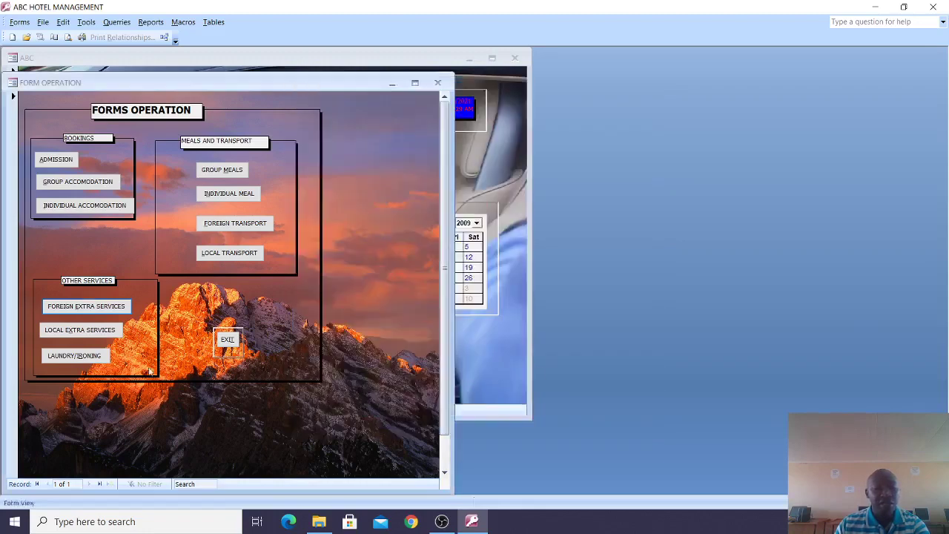
# Step: Open the Laundry/Ironing form, set the laundry cost to the HEAVY LINEN rate, and view the remaining laundry rates
pyautogui.click(74, 355)
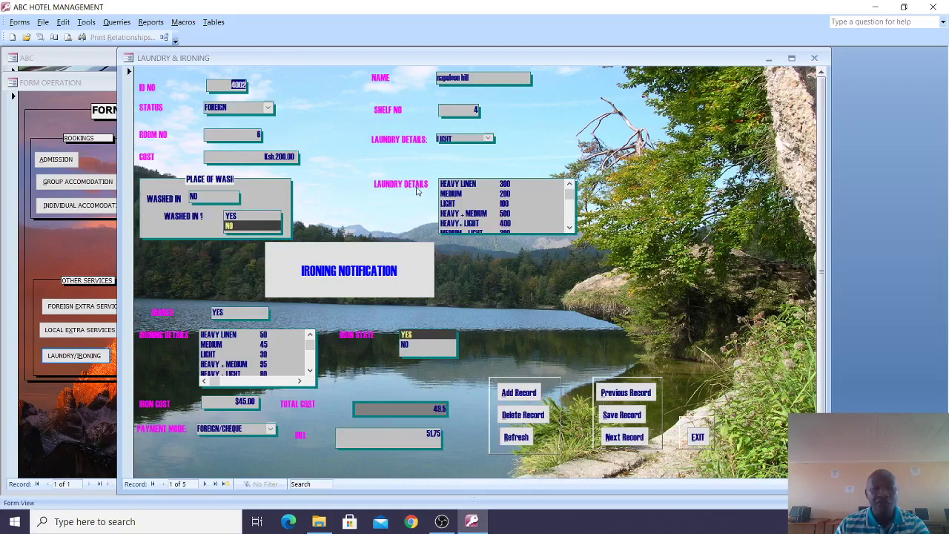
pyautogui.click(482, 188)
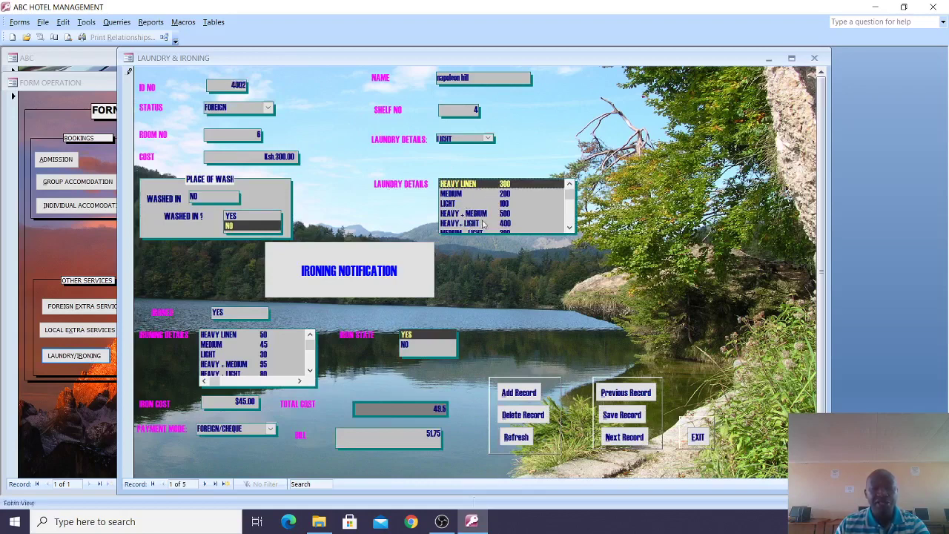
pyautogui.click(570, 229)
pyautogui.click(570, 229)
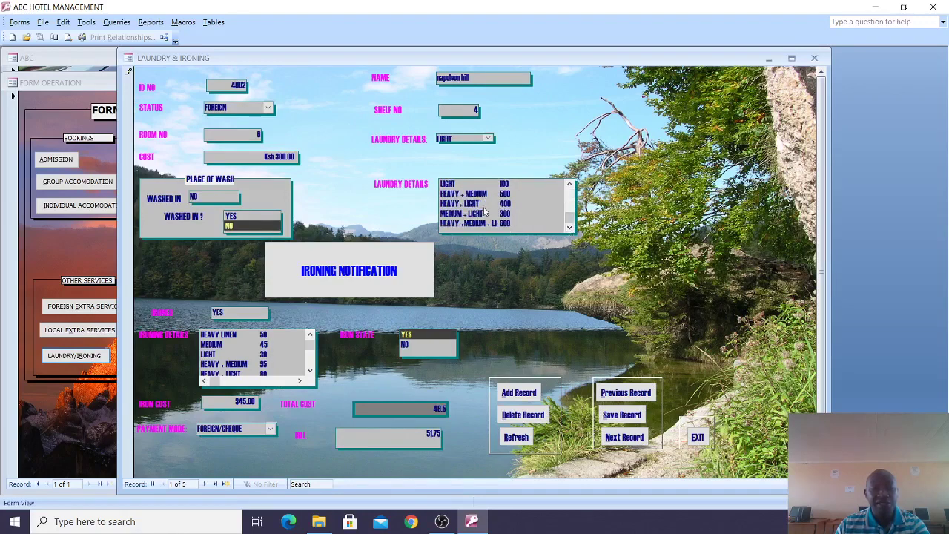
# Step: Show the ironing notification, dismiss it, and exit the Laundry/Ironing form
pyautogui.click(371, 273)
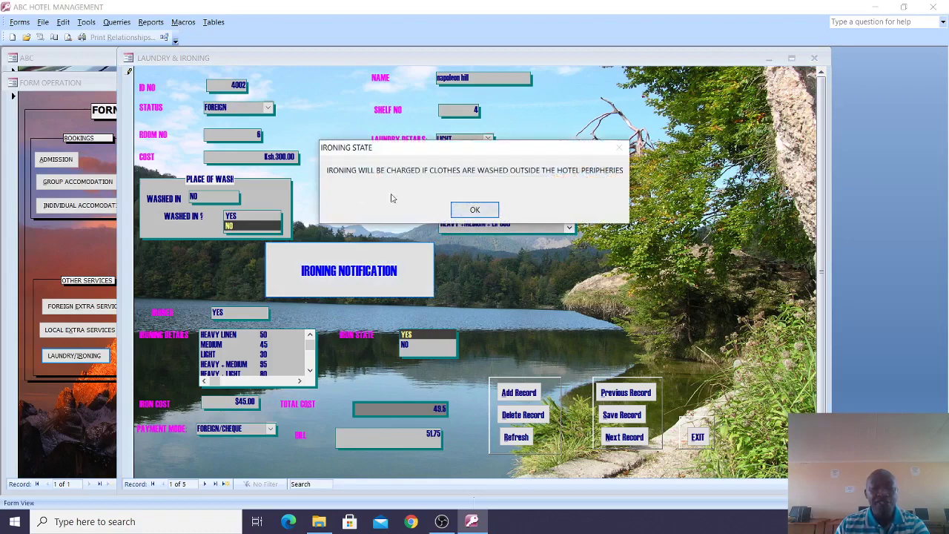
pyautogui.click(472, 210)
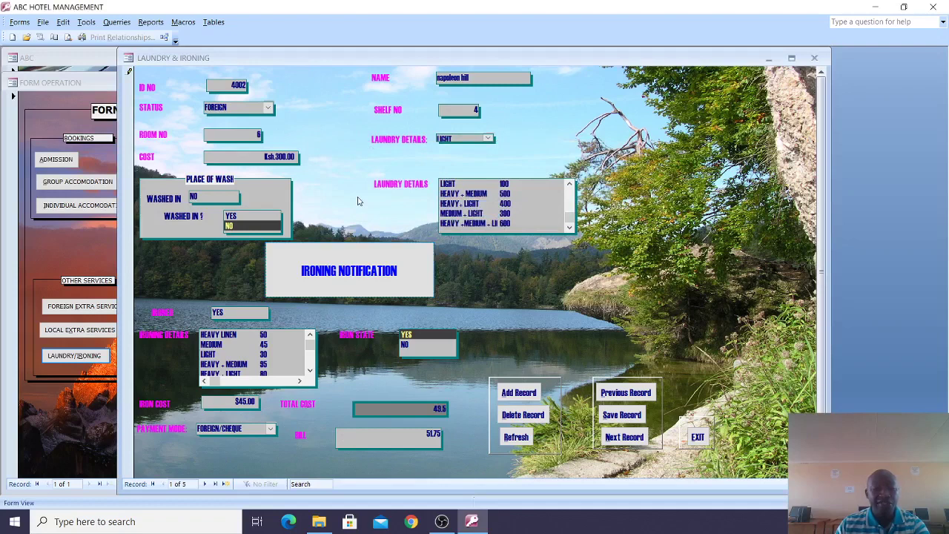
pyautogui.click(697, 438)
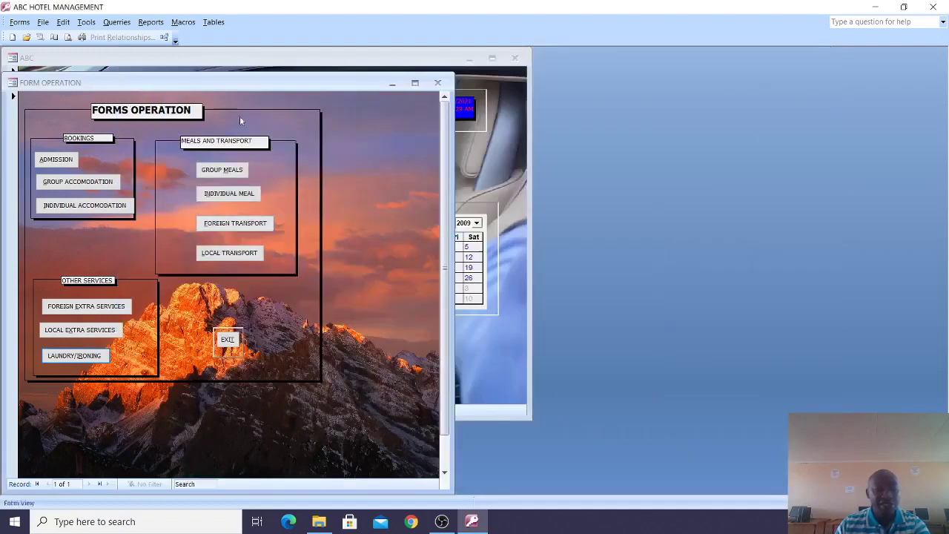
# Step: Close the Form Operation window, open Report Operation, and move its window clear of the main operations list
pyautogui.click(437, 82)
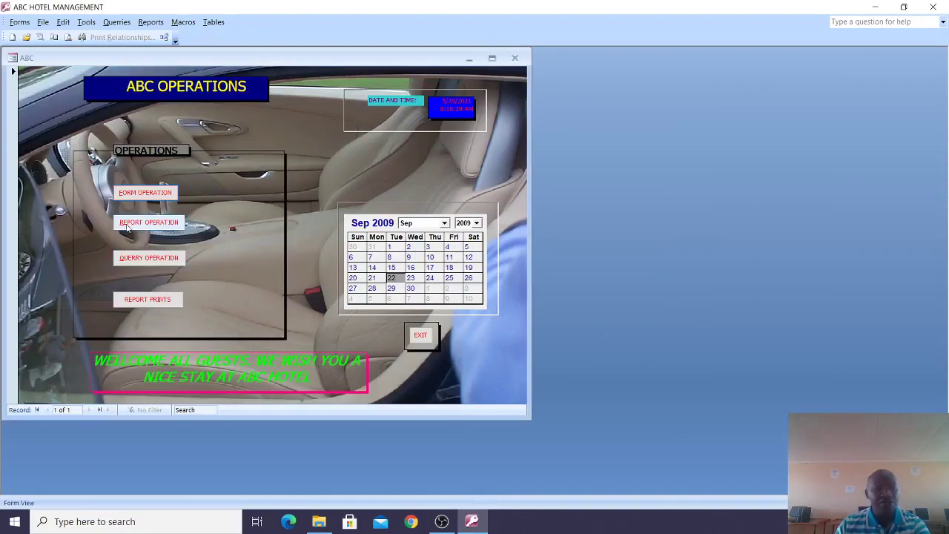
pyautogui.click(150, 228)
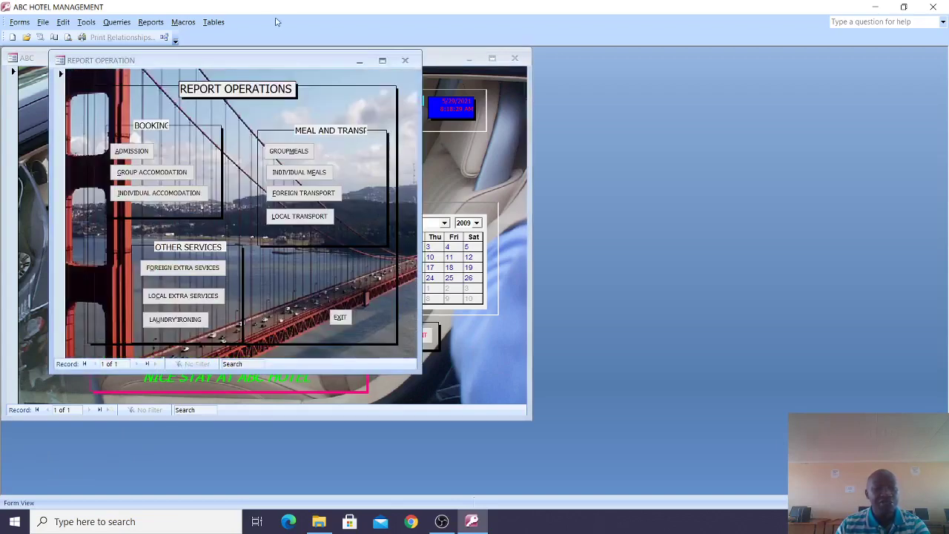
pyautogui.moveTo(206, 63); pyautogui.dragTo(303, 87)
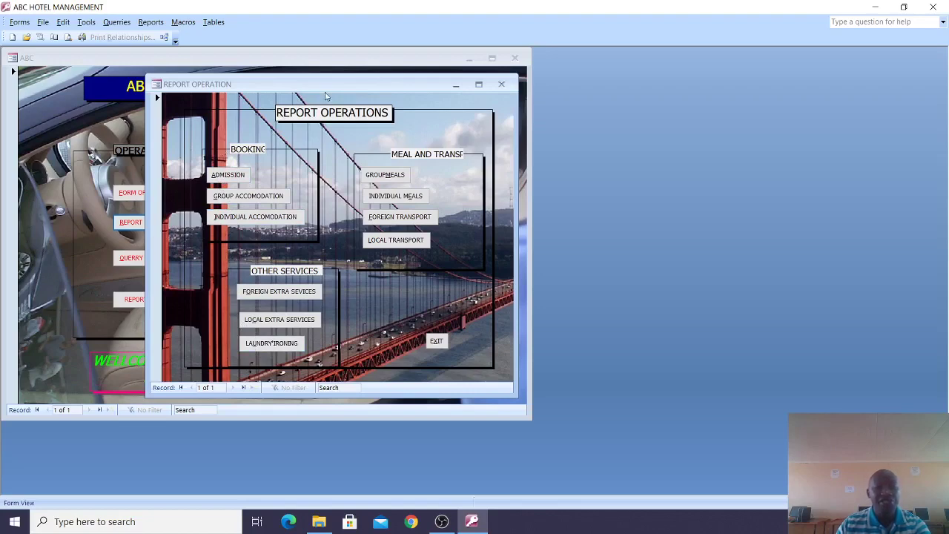
pyautogui.moveTo(283, 91); pyautogui.dragTo(507, 235)
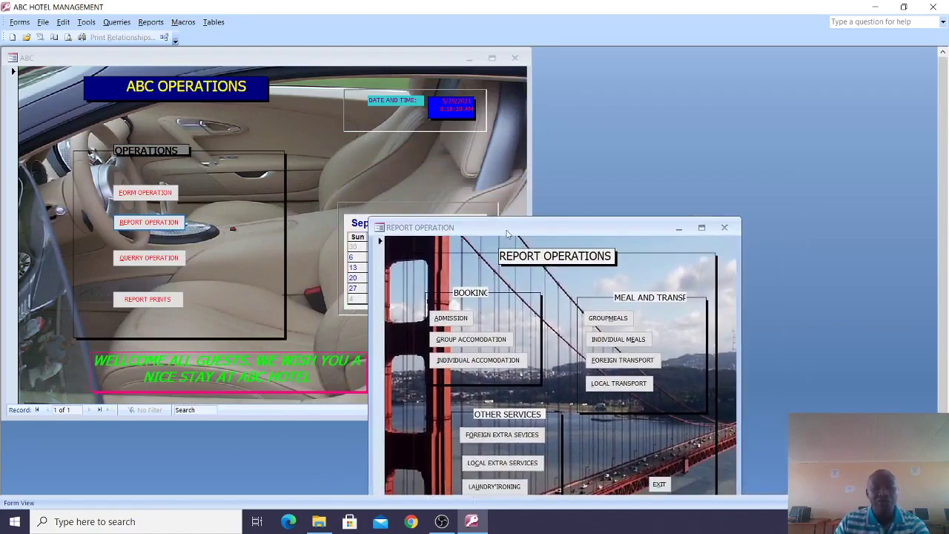
pyautogui.moveTo(506, 236); pyautogui.dragTo(499, 91)
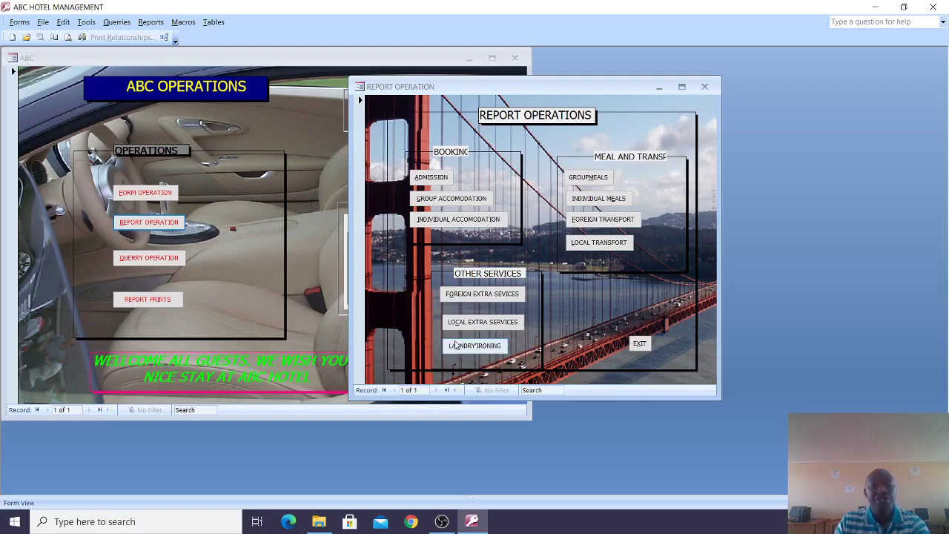
# Step: Close the Report Operation window to return to the main ABC form
pyautogui.rightClick(468, 102)
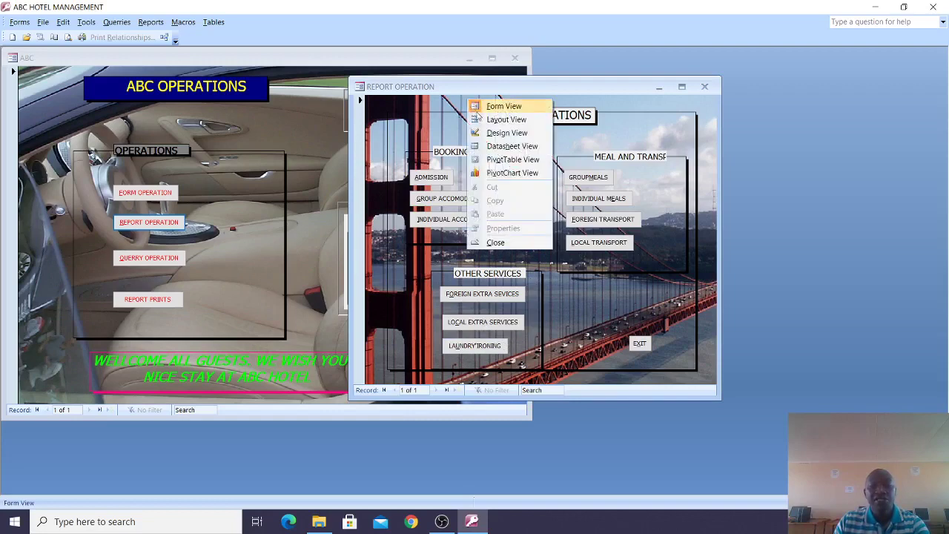
pyautogui.click(705, 86)
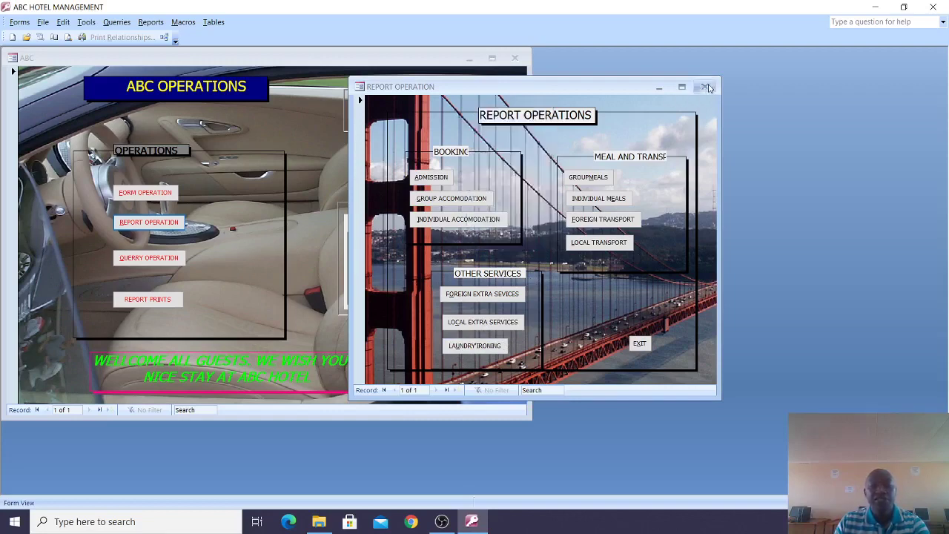
pyautogui.click(705, 86)
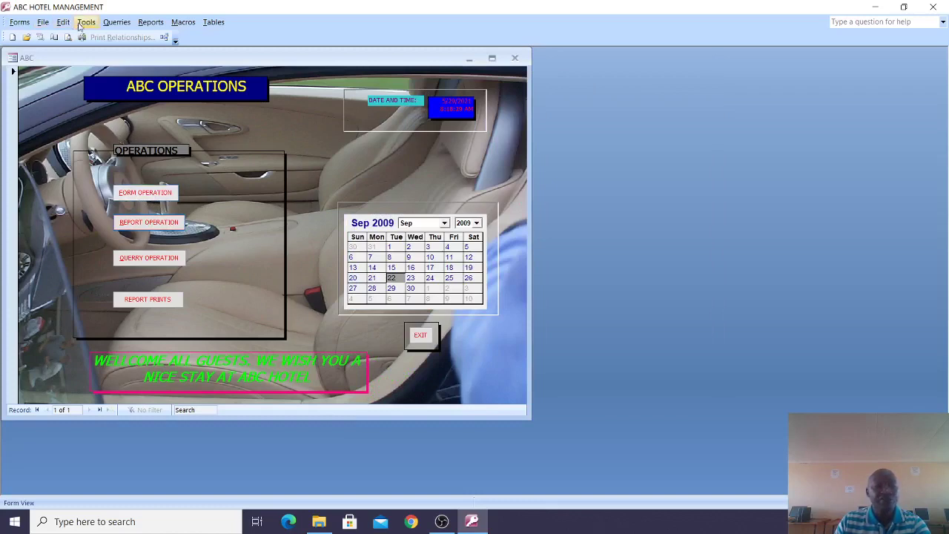
# Step: Open the ADMISSION table, examine its guest records and fields, and close the table
pyautogui.click(214, 22)
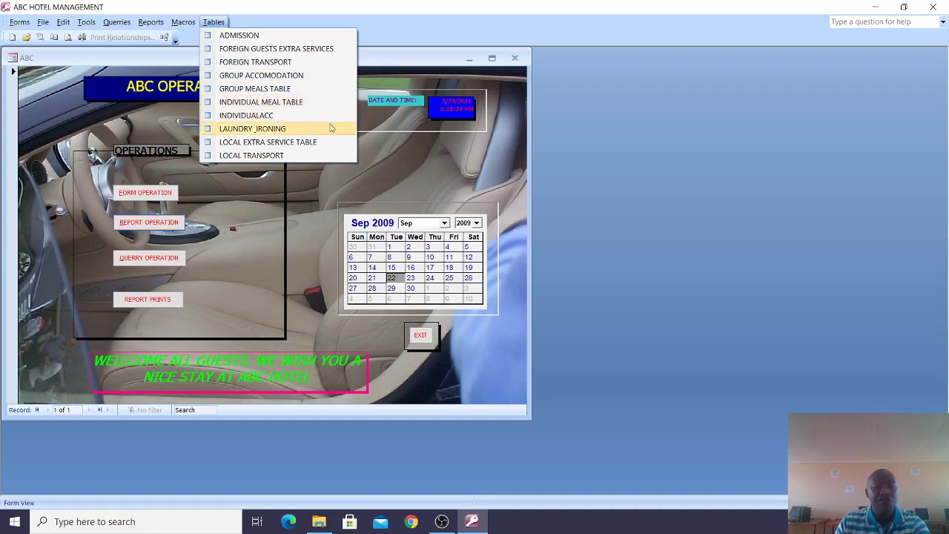
pyautogui.click(239, 36)
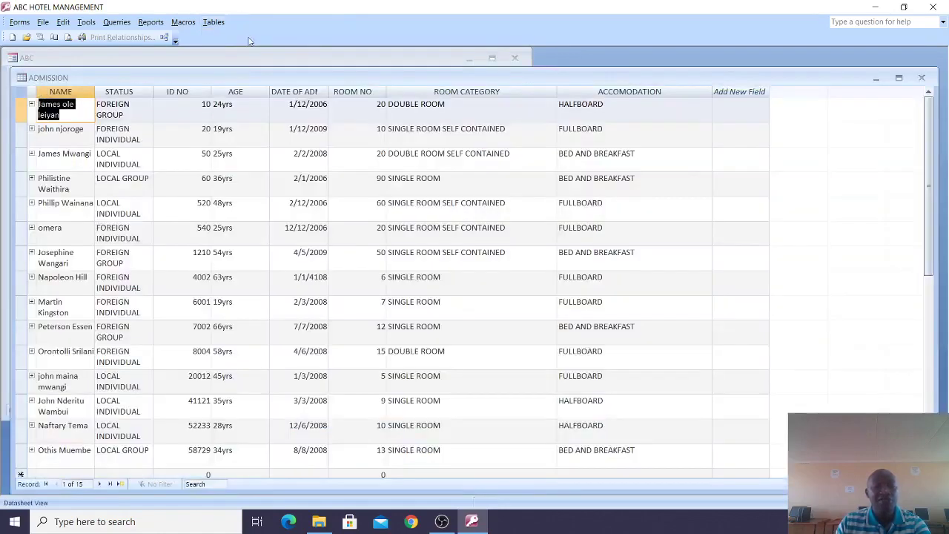
pyautogui.rightClick(24, 90)
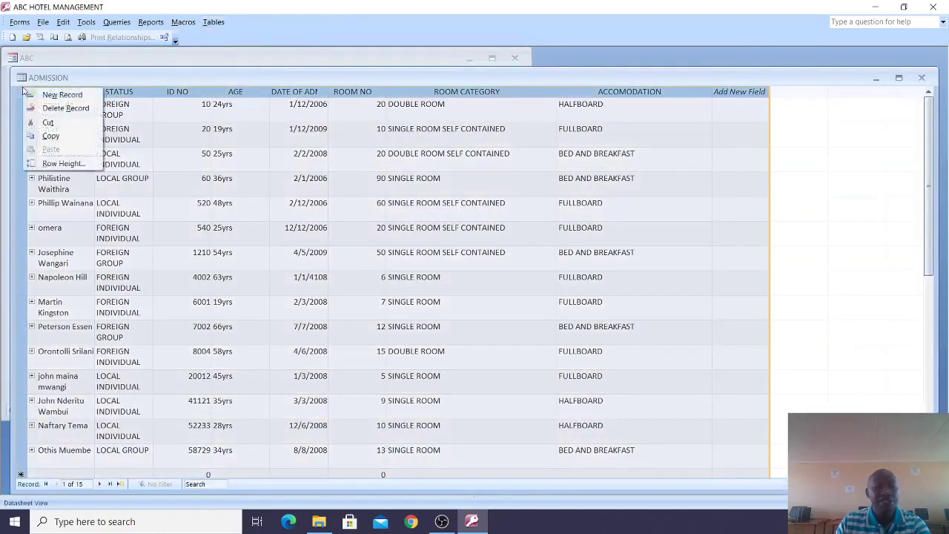
pyautogui.click(161, 86)
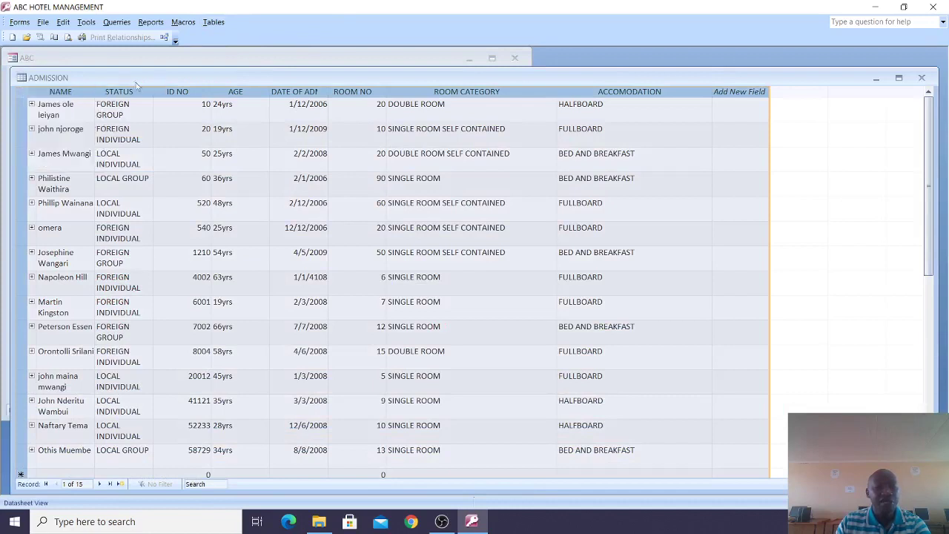
pyautogui.rightClick(28, 89)
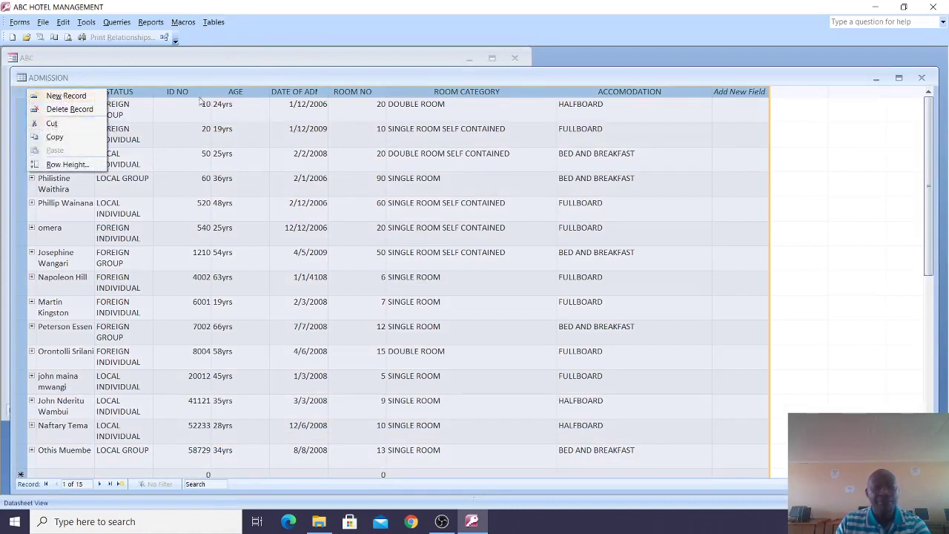
pyautogui.click(61, 92)
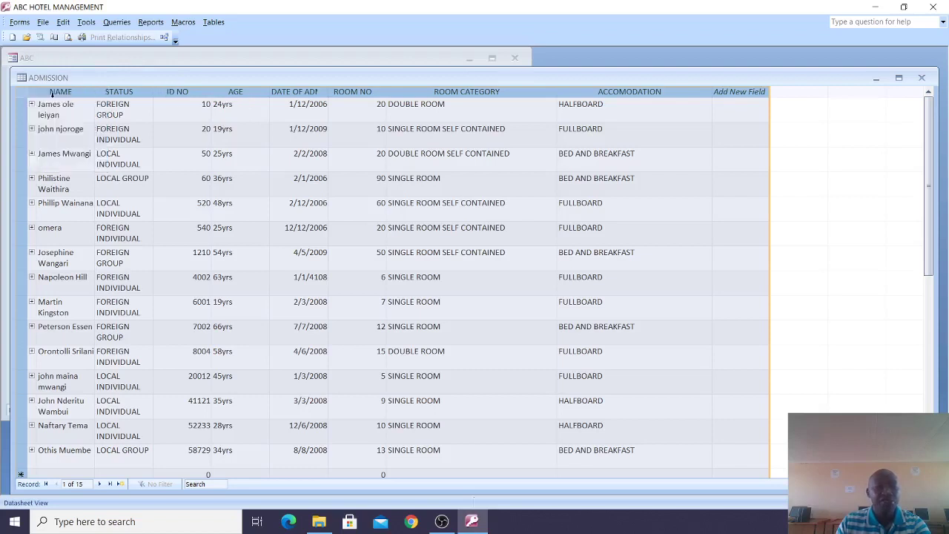
pyautogui.click(52, 93)
pyautogui.click(133, 109)
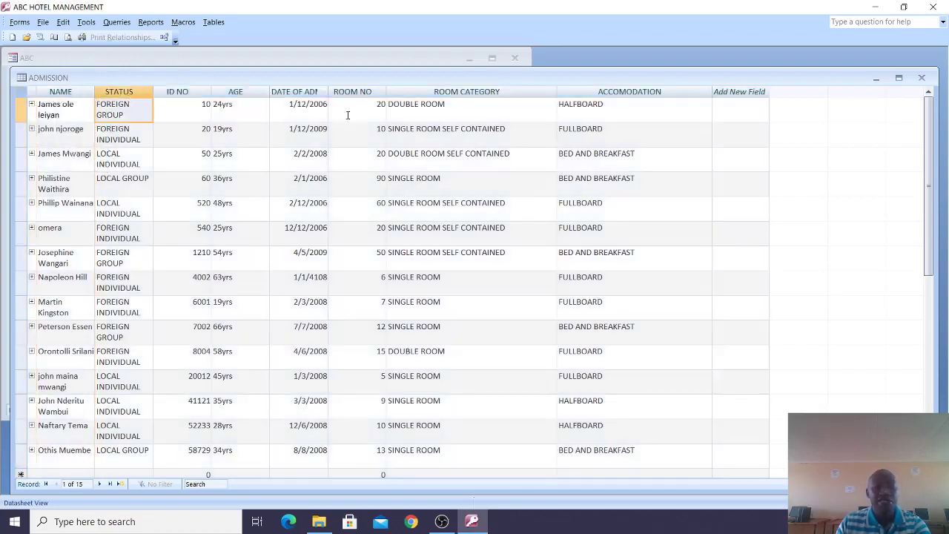
pyautogui.click(921, 77)
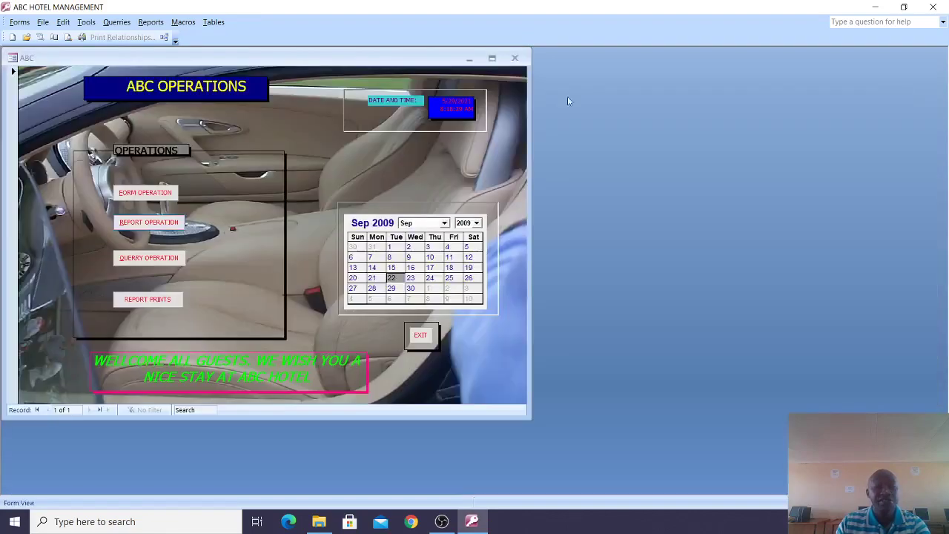
# Step: View the list of reports available in the database without opening any of them
pyautogui.click(184, 22)
pyautogui.moveTo(149, 23)
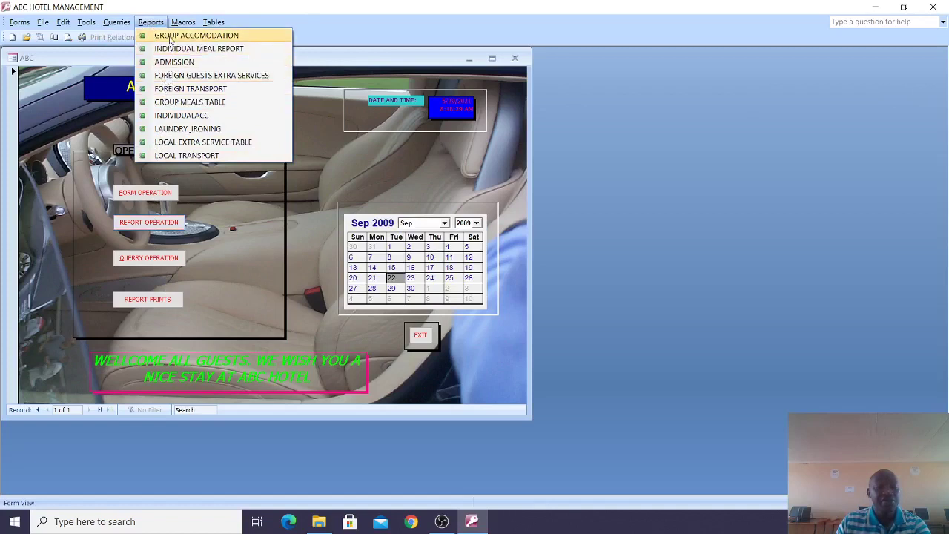
pyautogui.click(419, 61)
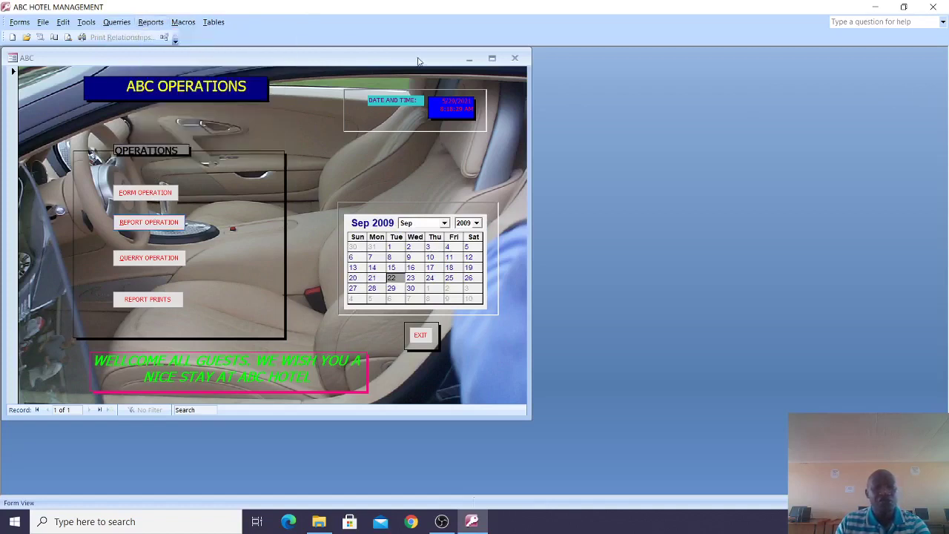
# Step: Close the main ABC form and exit the hotel database
pyautogui.click(515, 57)
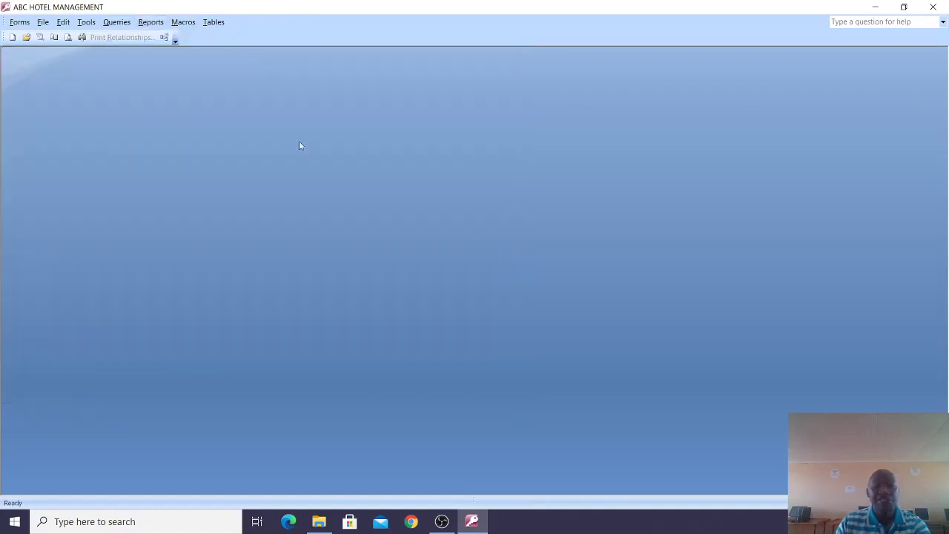
pyautogui.click(936, 9)
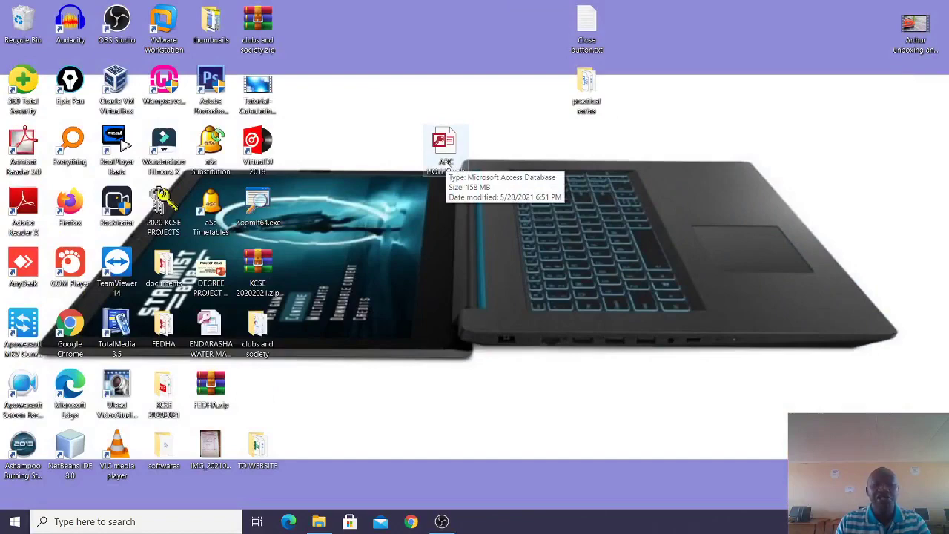
# Step: Open the ABC HOTEL database from the desktop and enable its disabled content
pyautogui.click(446, 152)
pyautogui.doubleClick(447, 163)
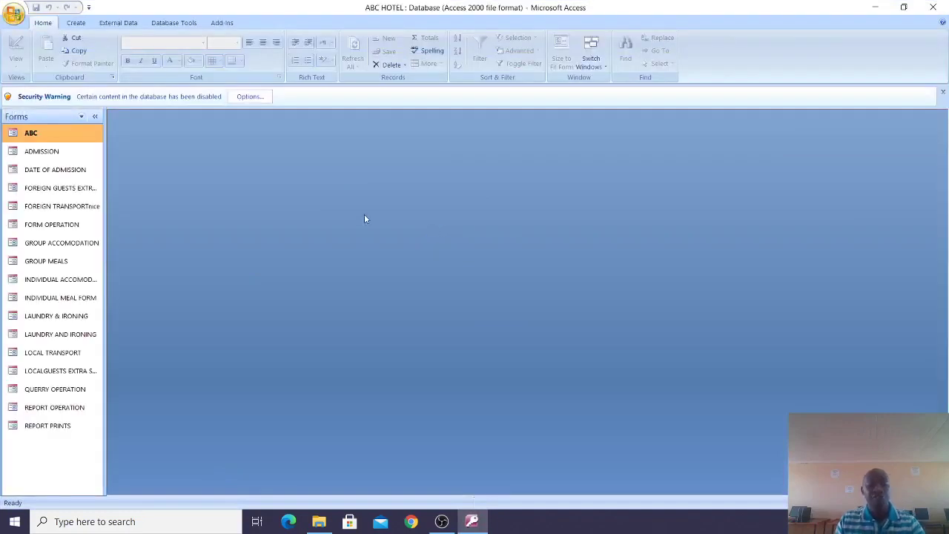
pyautogui.click(250, 98)
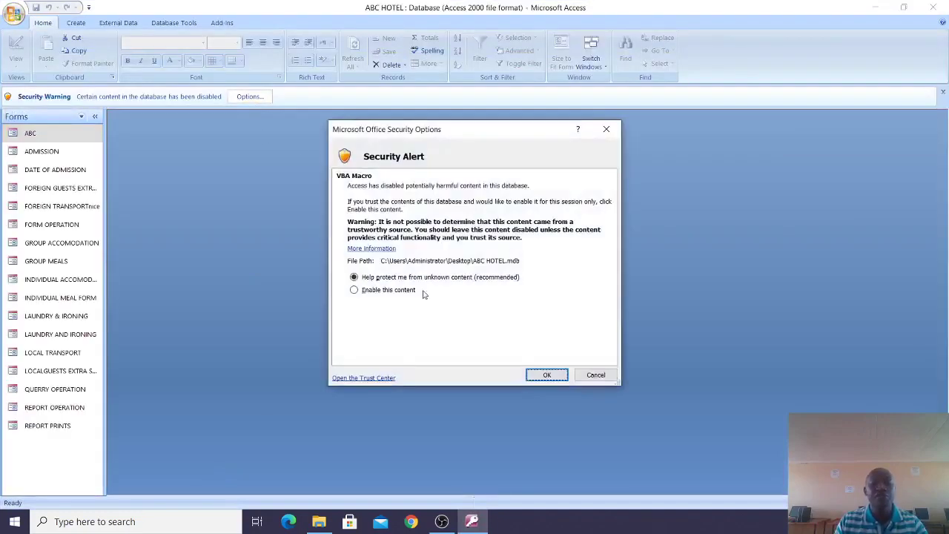
pyautogui.click(410, 292)
pyautogui.click(546, 373)
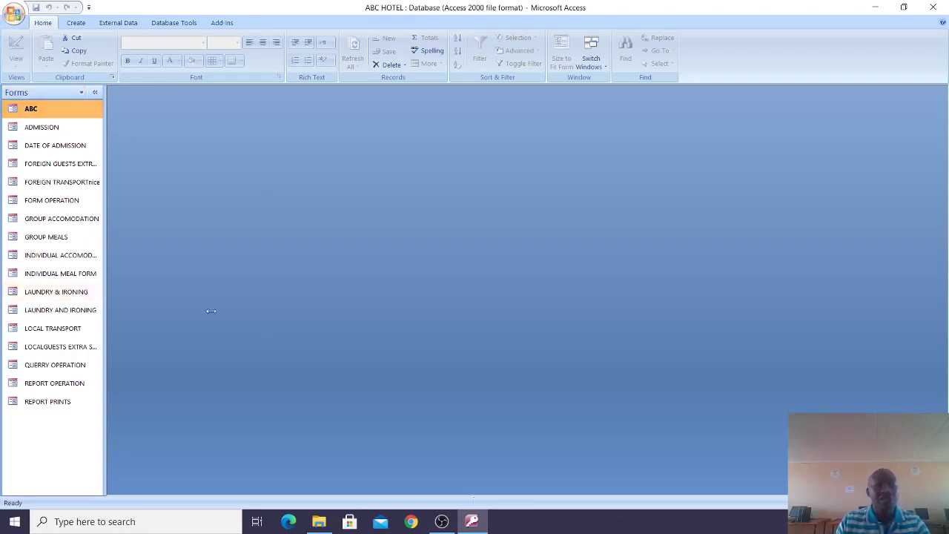
# Step: Widen the forms list so full names fit, dismiss the 360 Total Security notice, and open the ADMISSION form in Design View
pyautogui.moveTo(212, 311); pyautogui.dragTo(300, 311)
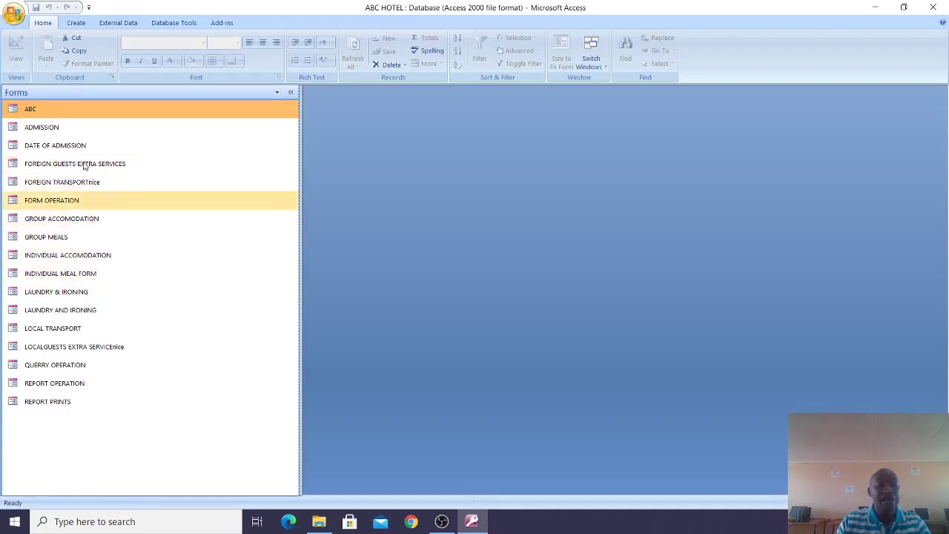
pyautogui.click(228, 148)
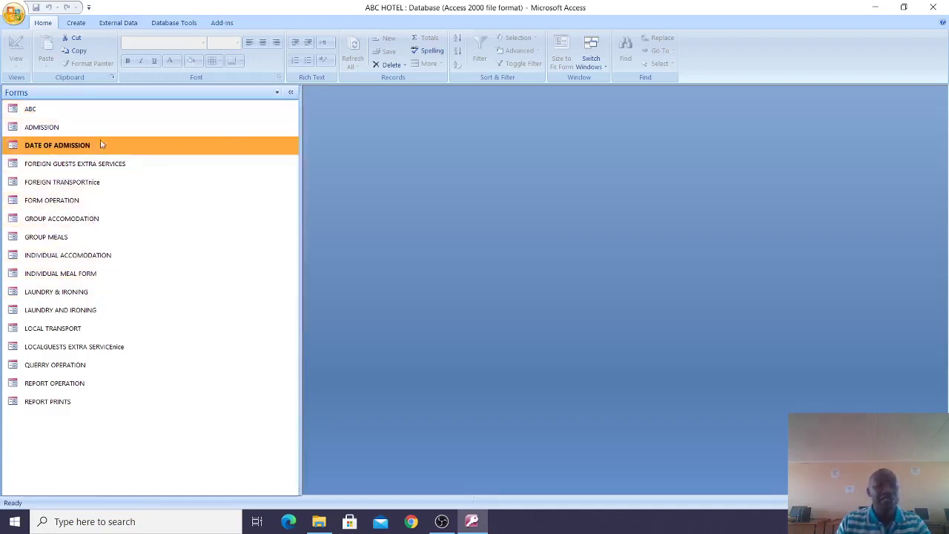
pyautogui.rightClick(46, 129)
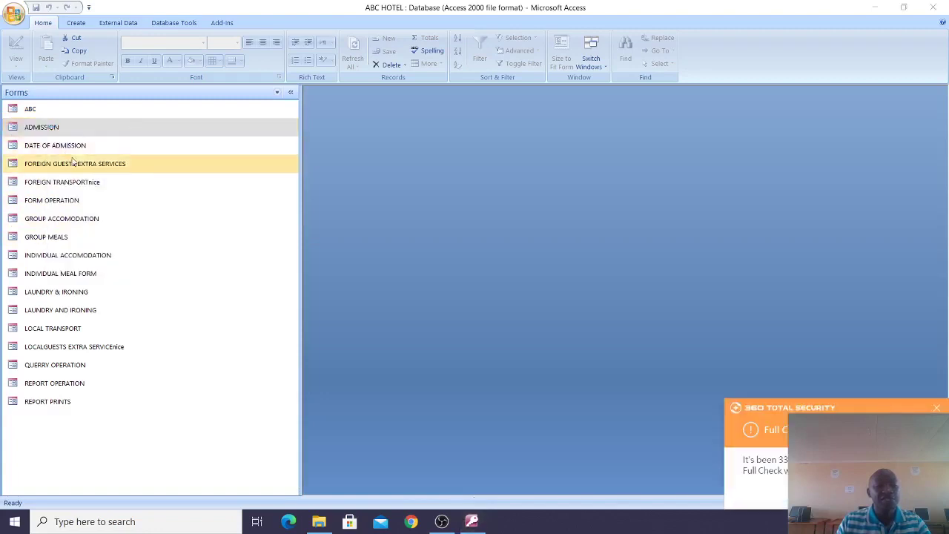
pyautogui.click(936, 409)
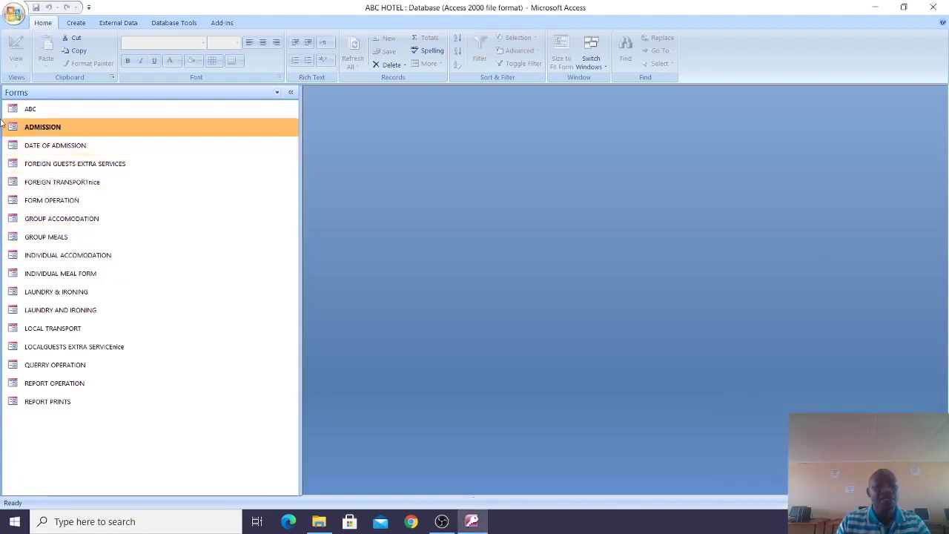
pyautogui.rightClick(54, 129)
pyautogui.click(101, 166)
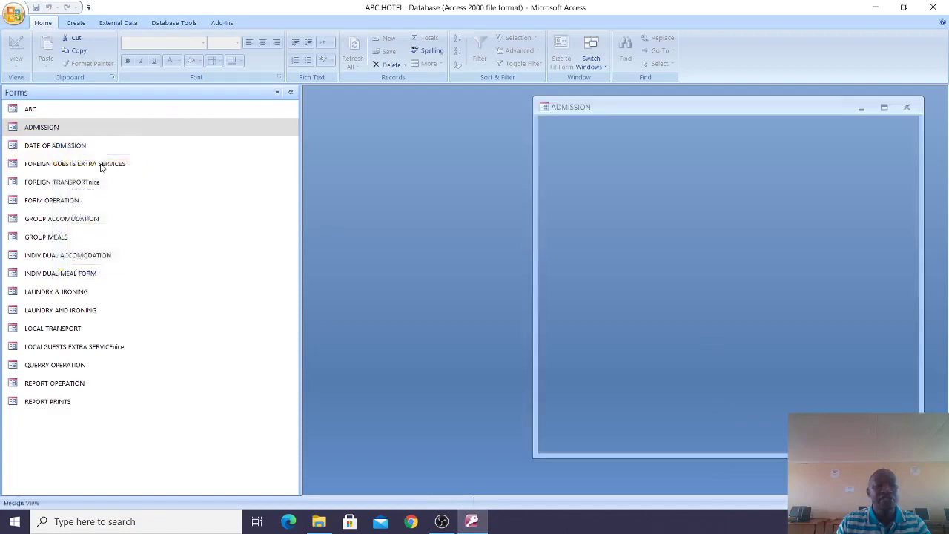
# Step: Examine the ACCOMODATION and ROOM CATEGORY combo boxes in the ADMISSION form design, and close the form
pyautogui.moveTo(632, 105); pyautogui.dragTo(427, 121)
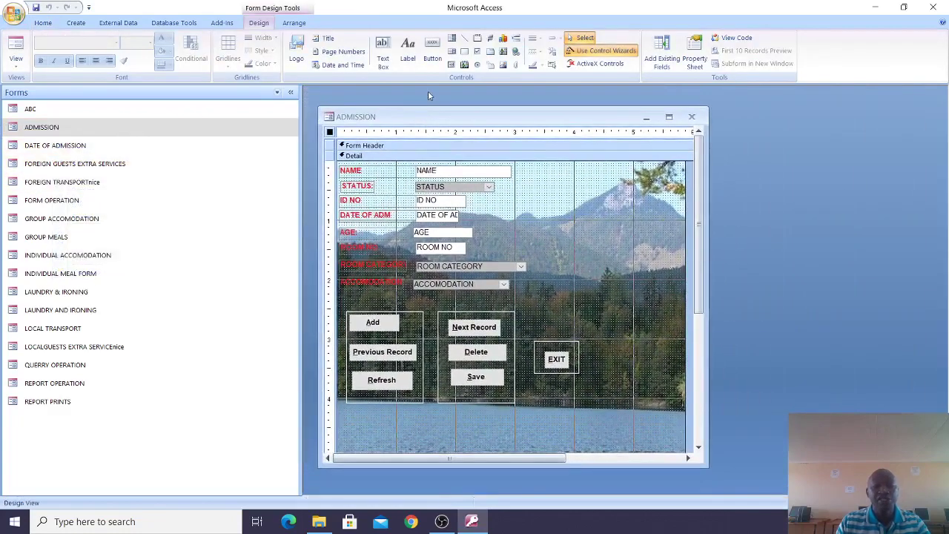
pyautogui.click(458, 286)
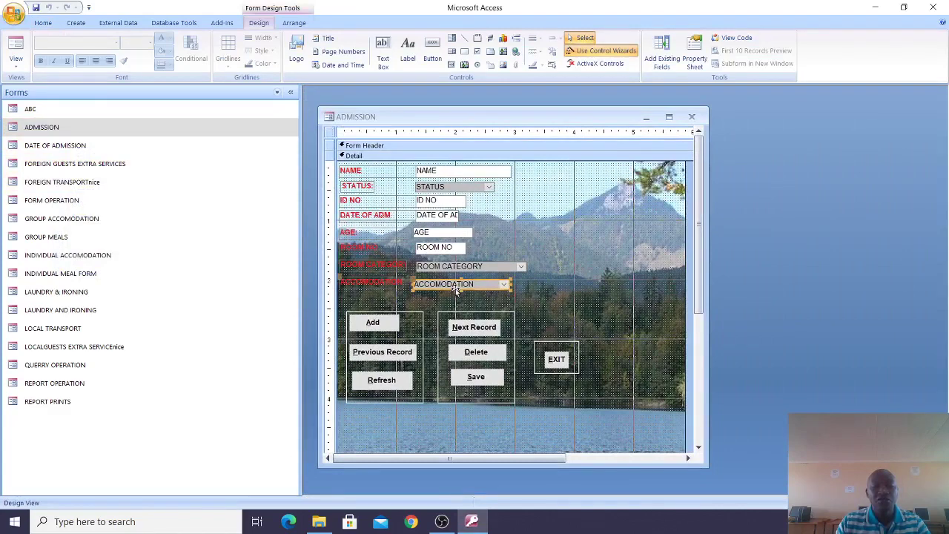
pyautogui.click(468, 267)
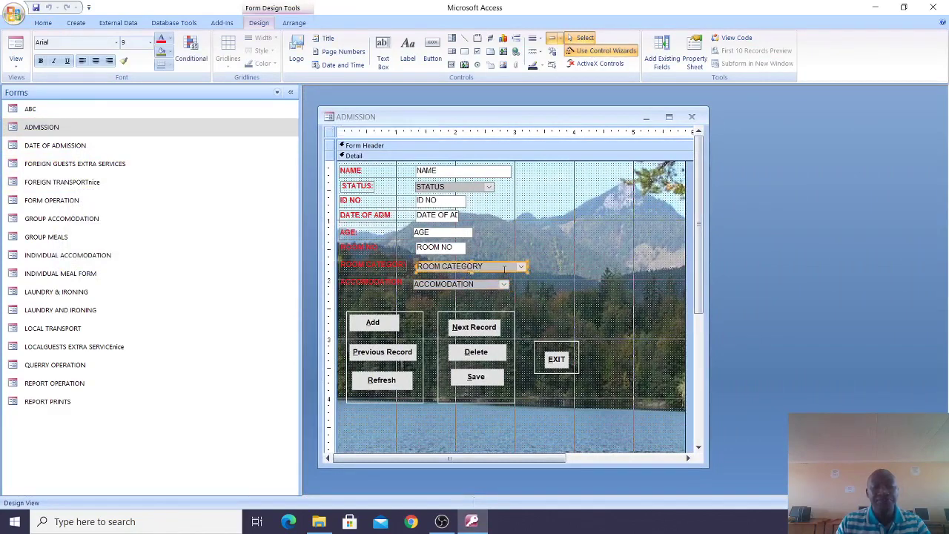
pyautogui.click(691, 116)
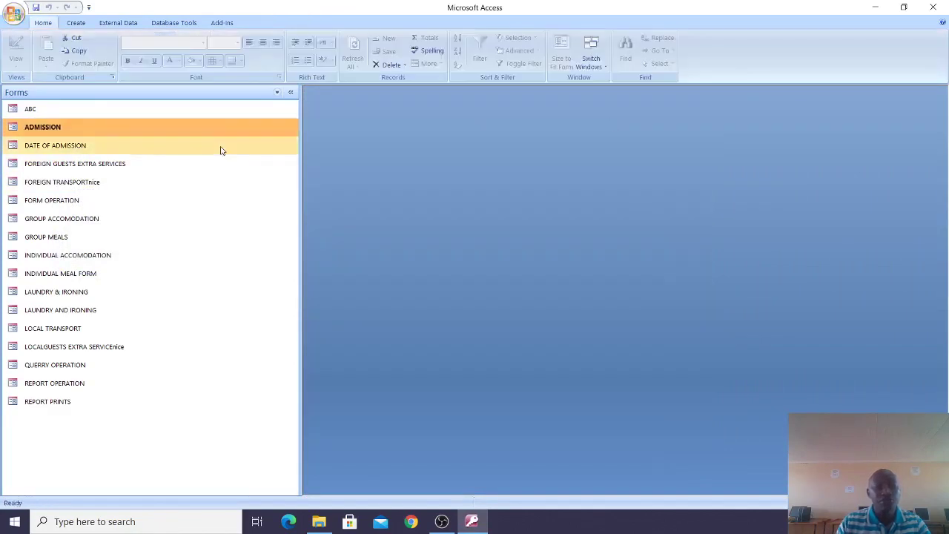
# Step: Open the INDIVIDUAL ACCOMODATION form in Design View and widen the TOTAL COST text box to read its formula
pyautogui.rightClick(68, 256)
pyautogui.click(111, 290)
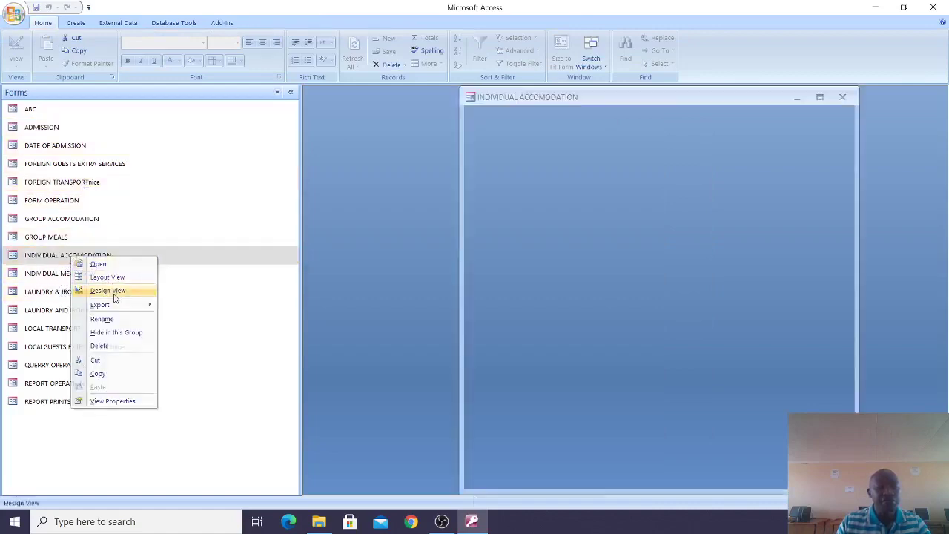
pyautogui.moveTo(573, 101); pyautogui.dragTo(486, 90)
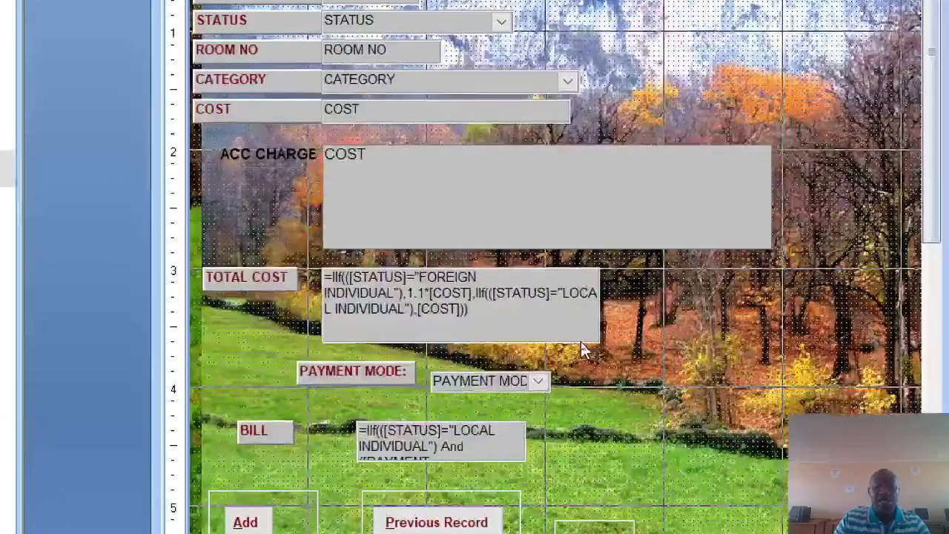
pyautogui.click(591, 337)
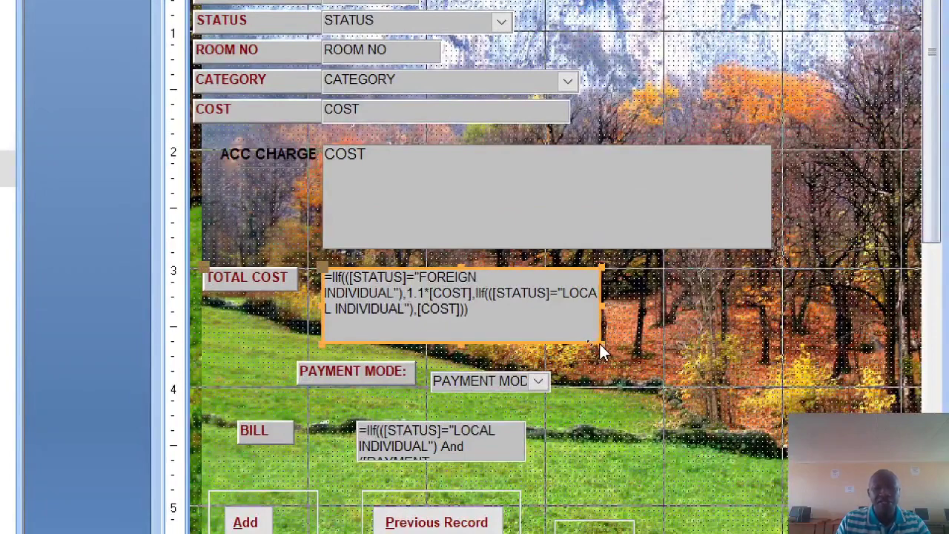
pyautogui.moveTo(599, 341); pyautogui.dragTo(868, 346)
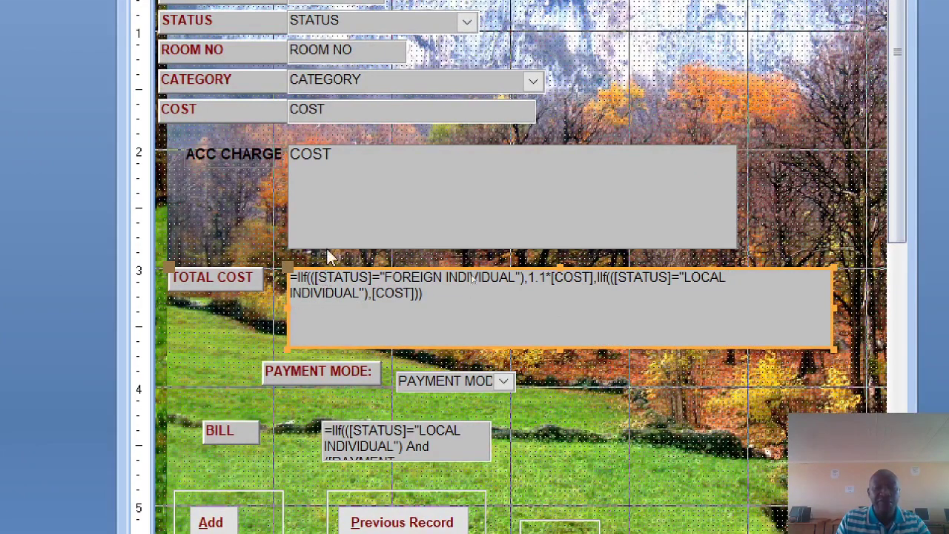
pyautogui.scroll(1, 305, 75)
pyautogui.scroll(4, 304, 68)
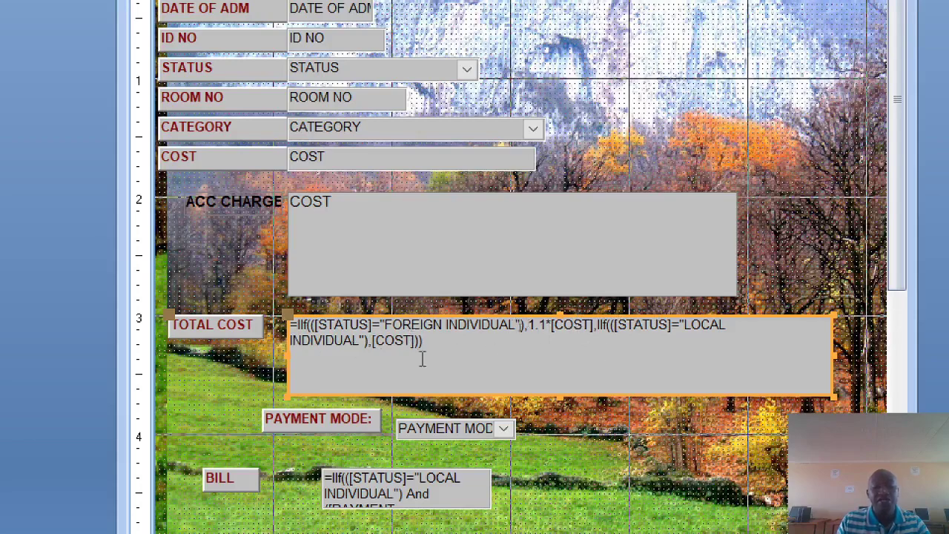
pyautogui.scroll(-5, 401, 416)
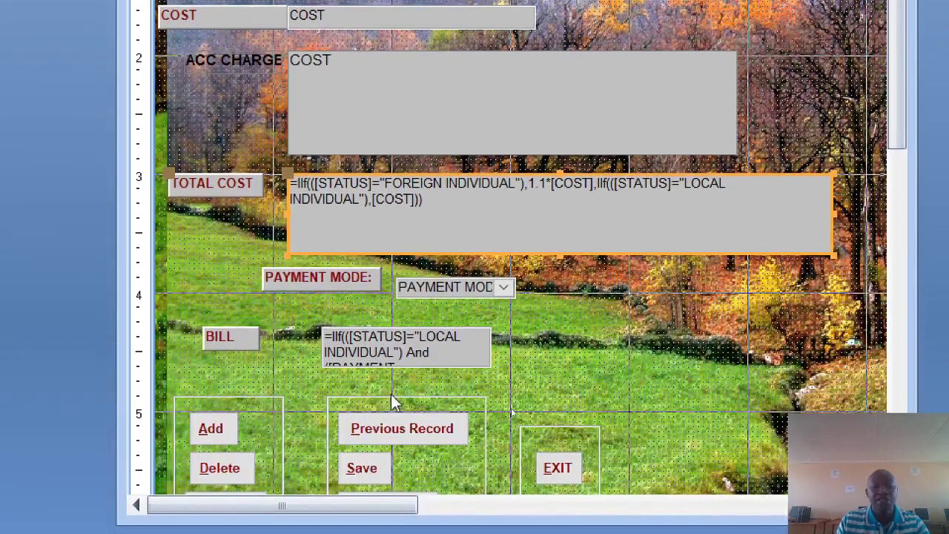
# Step: Enlarge the BILL text box to read its whole formula, and close the INDIVIDUAL ACCOMODATION form
pyautogui.click(471, 352)
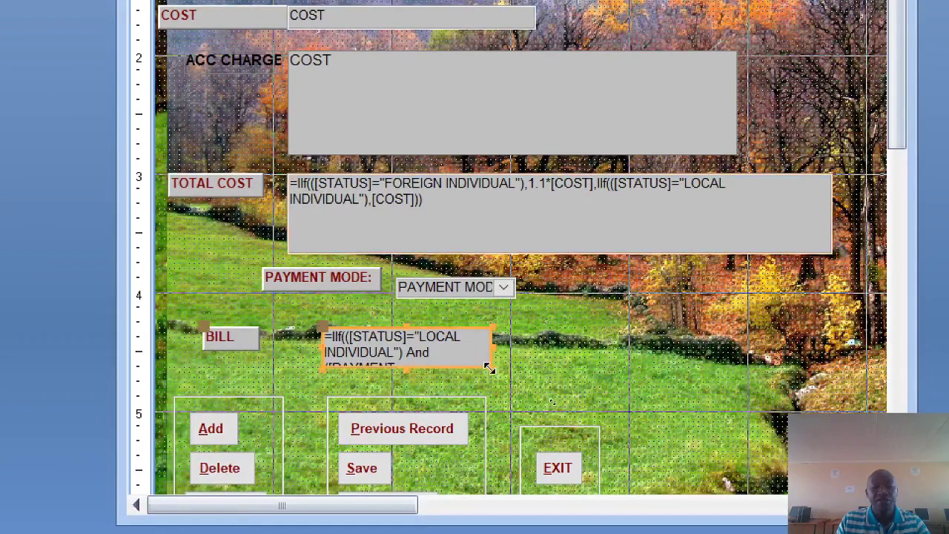
pyautogui.moveTo(491, 361); pyautogui.dragTo(738, 424)
pyautogui.moveTo(829, 412); pyautogui.dragTo(817, 454)
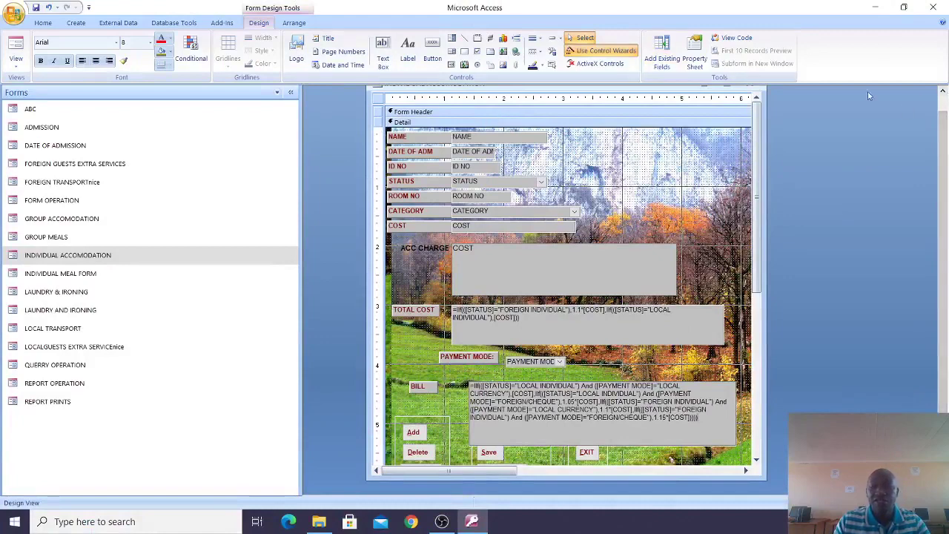
pyautogui.scroll(1, 940, 107)
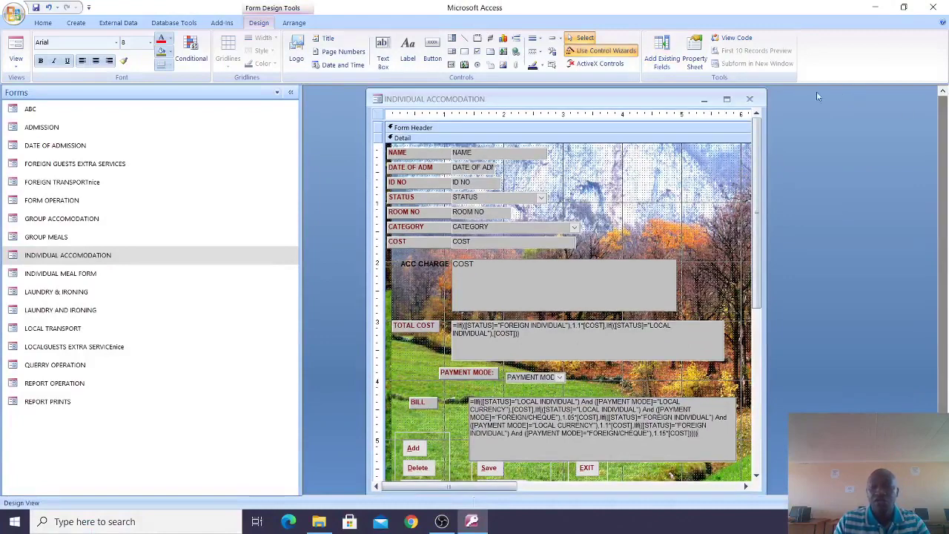
pyautogui.click(749, 98)
pyautogui.click(476, 290)
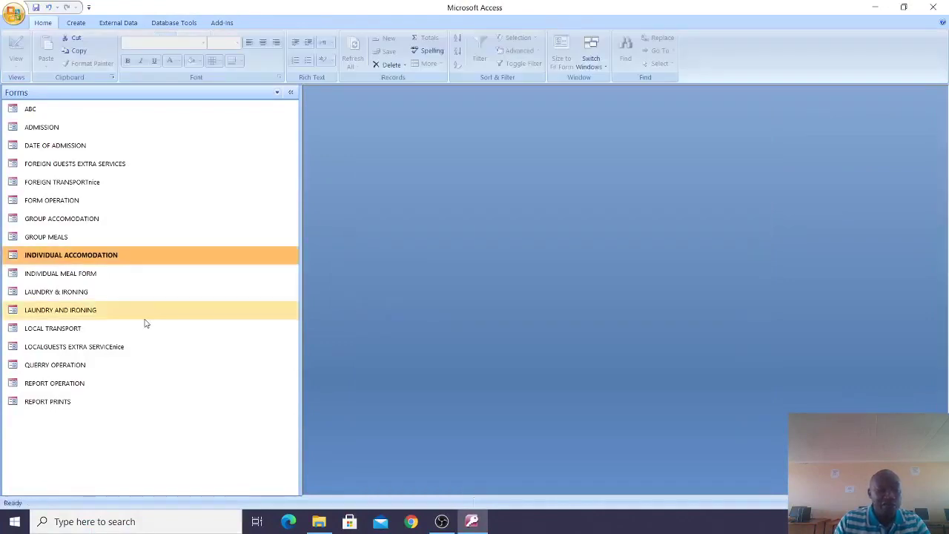
# Step: Examine the STATUS, LAUNDRY DETAILS and IRONING DETAILS combo boxes of the LAUNDRY AND IRONING form in Design View, and close the form
pyautogui.rightClick(64, 315)
pyautogui.click(92, 345)
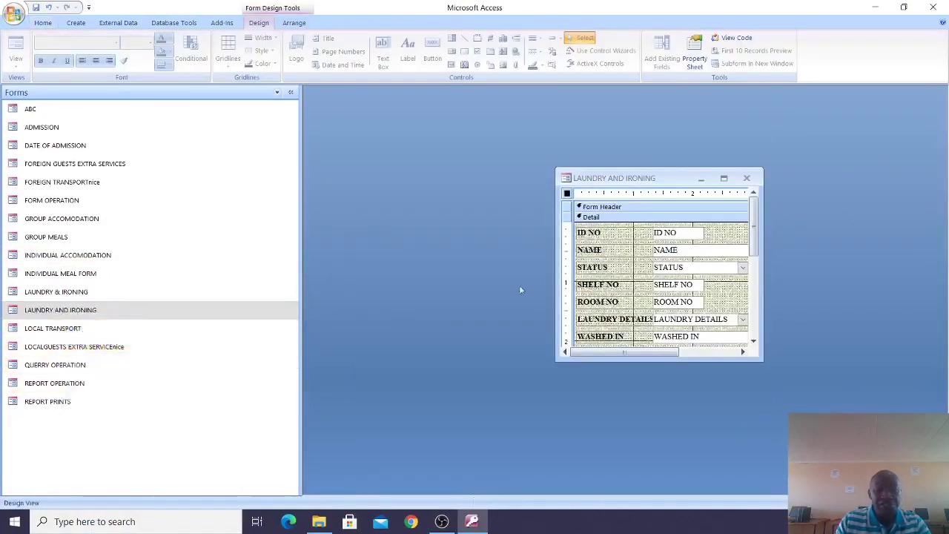
pyautogui.click(724, 178)
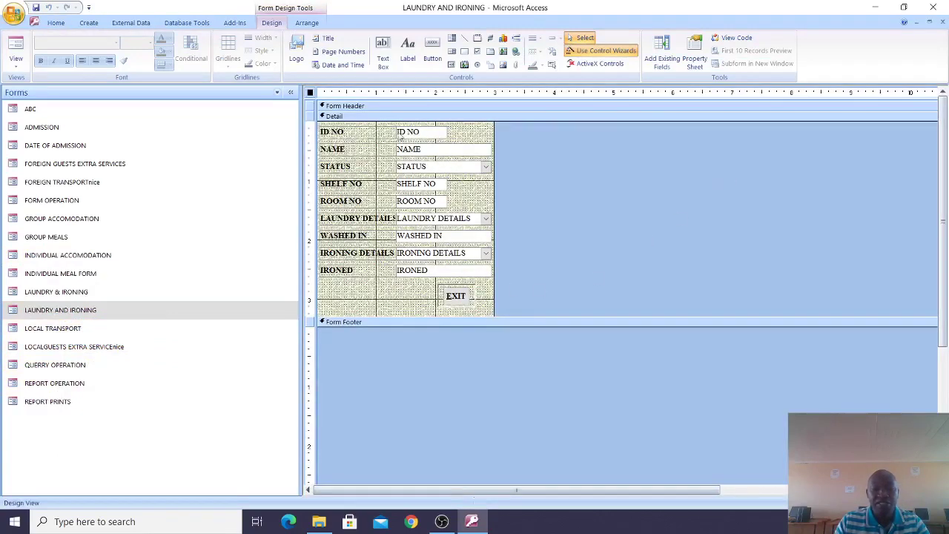
pyautogui.click(469, 167)
pyautogui.click(466, 221)
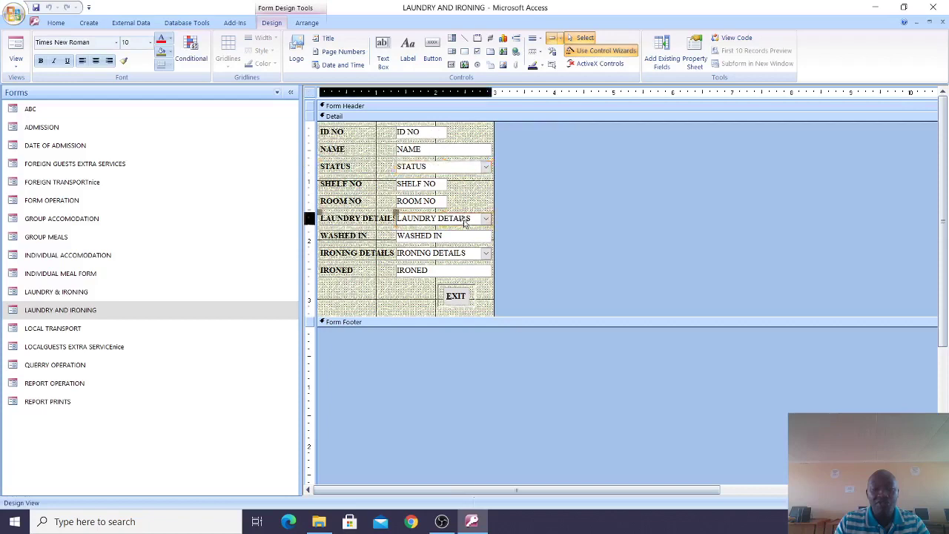
pyautogui.click(477, 257)
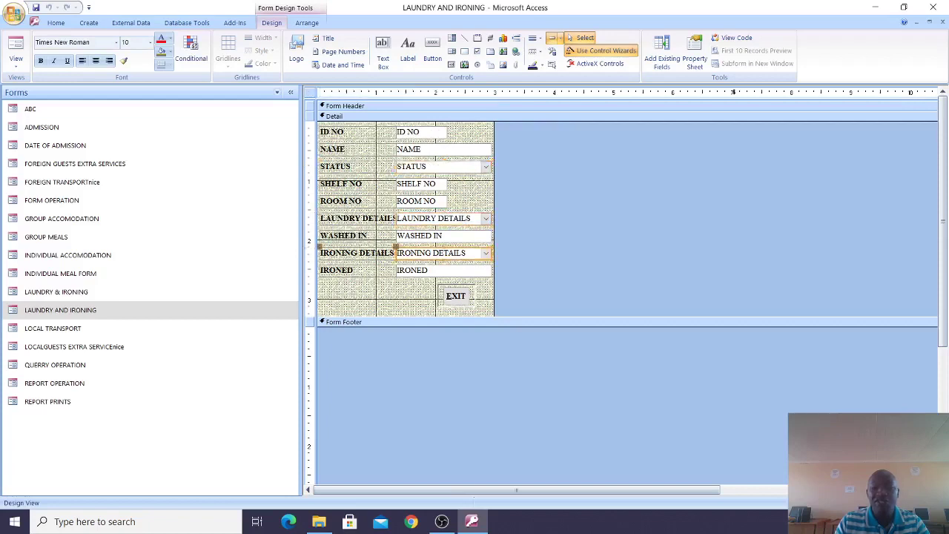
pyautogui.click(941, 22)
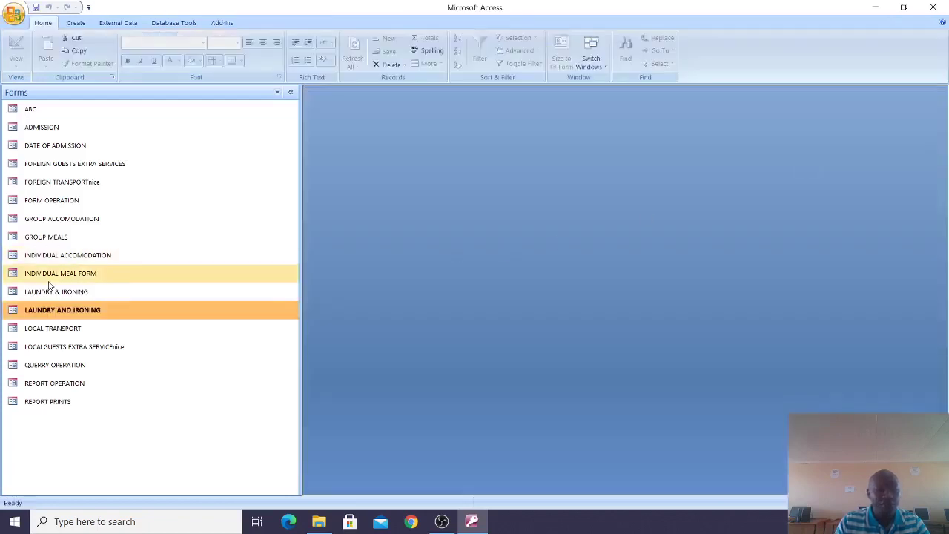
# Step: Open the GROUP MEALS form in Design View, look over its fields, and close it
pyautogui.rightClick(49, 237)
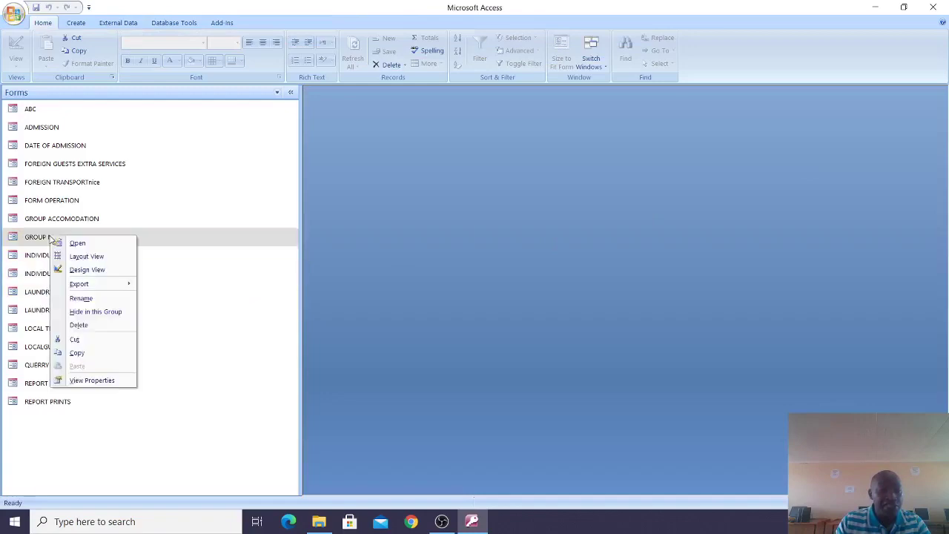
pyautogui.click(89, 270)
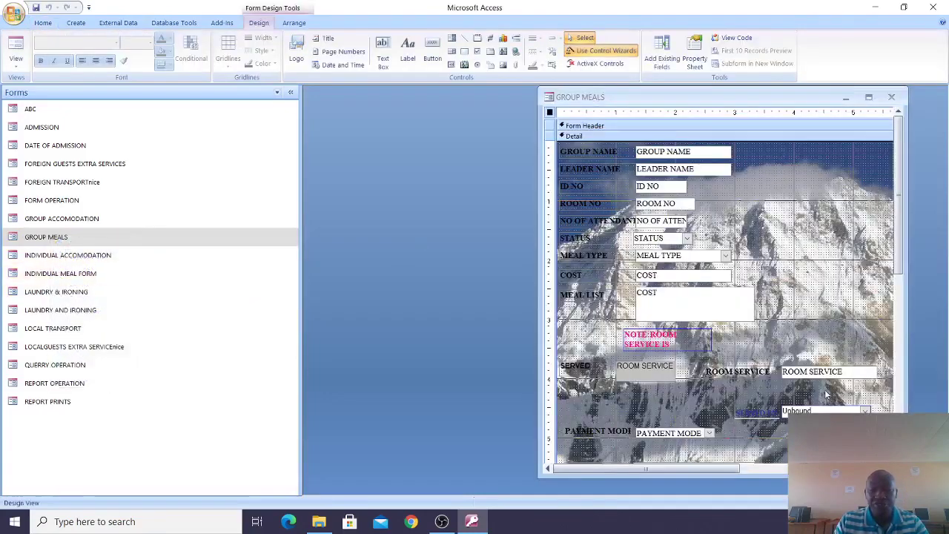
pyautogui.click(891, 97)
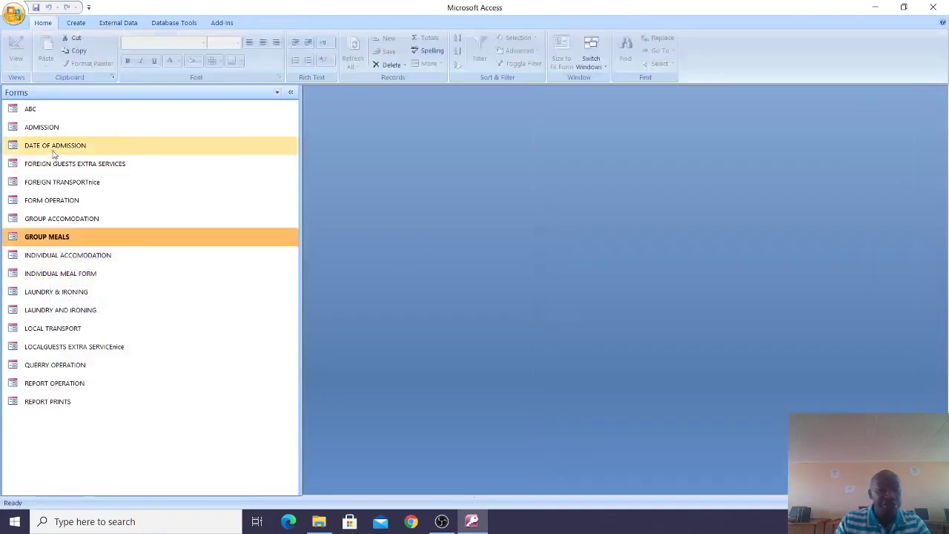
# Step: Open the GROUP ACCOMODATION form in Design View and examine the TOTAL COST formula
pyautogui.rightClick(94, 222)
pyautogui.click(130, 254)
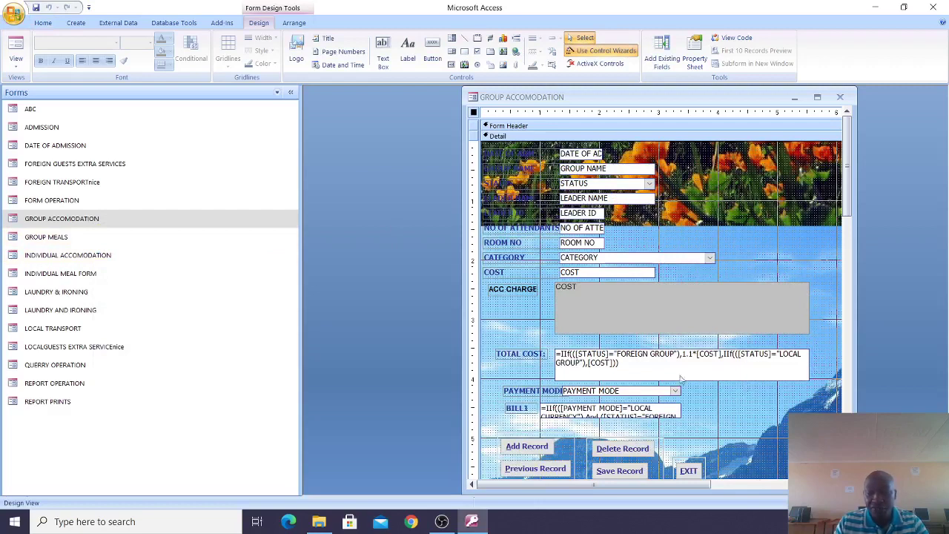
pyautogui.click(606, 373)
pyautogui.press('F2')
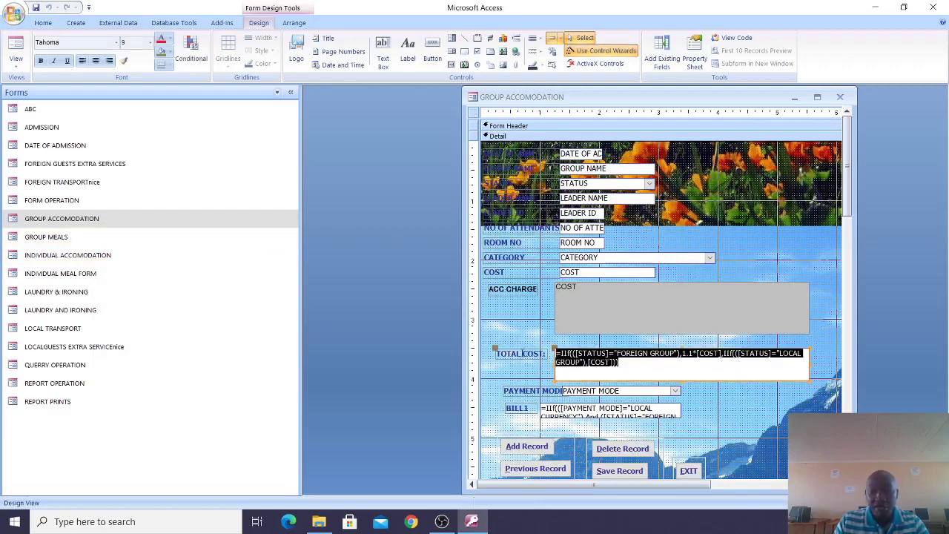
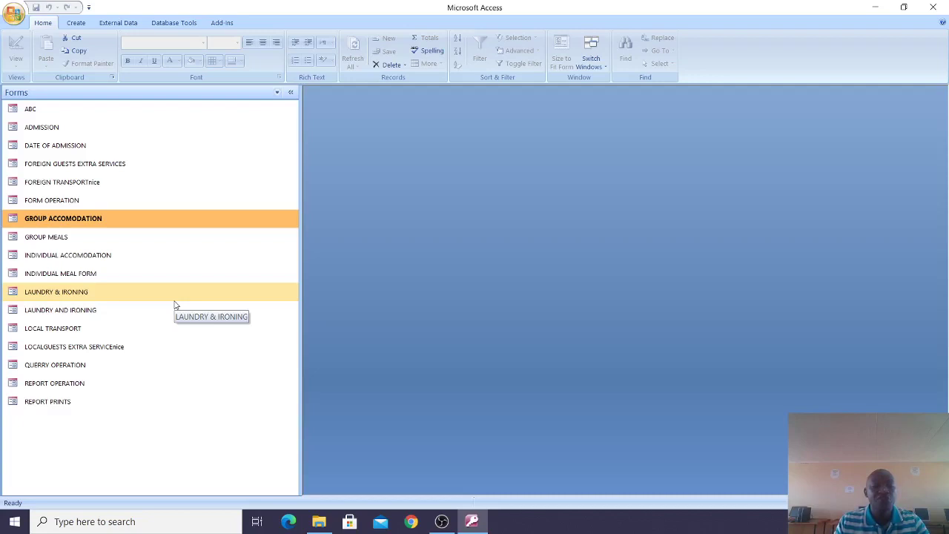
# Step: List all Access objects of the database instead of only the forms
pyautogui.click(83, 99)
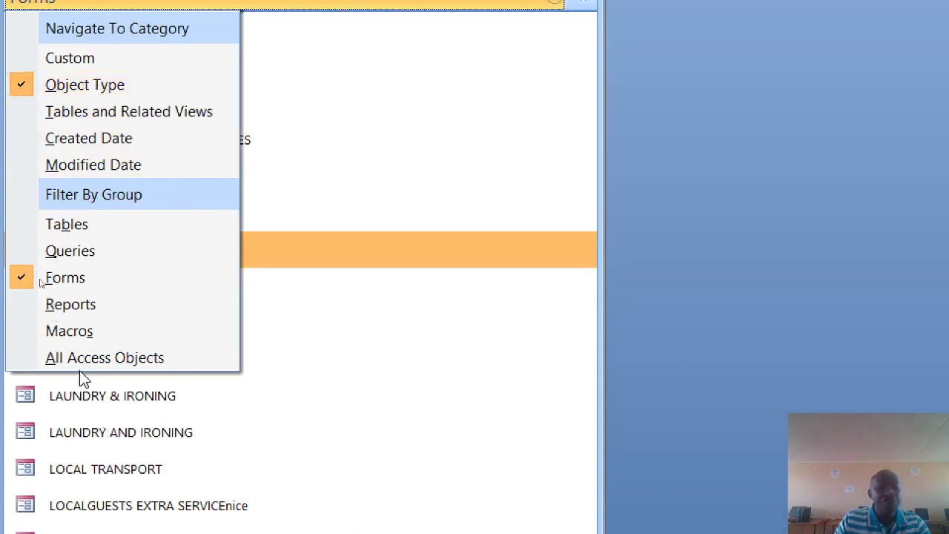
pyautogui.click(106, 359)
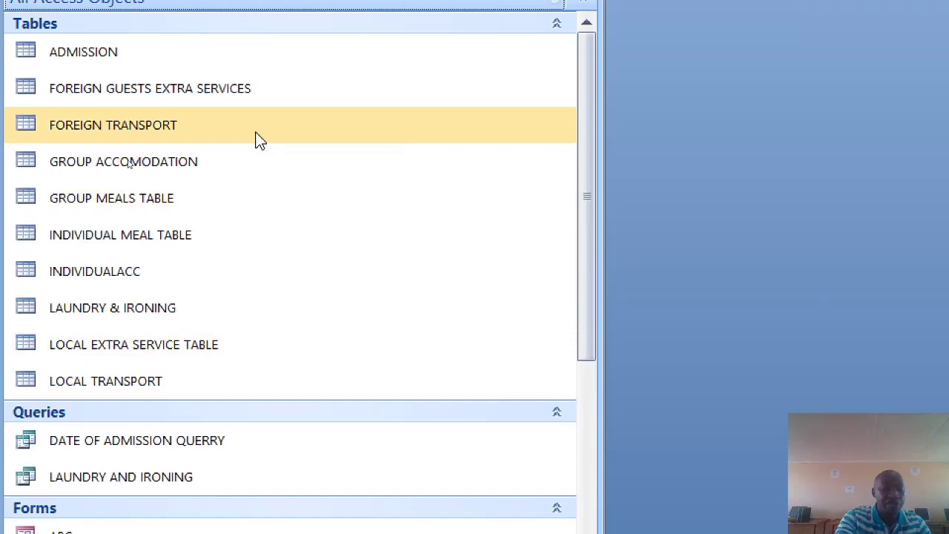
# Step: Look through the listed tables, queries, forms, reports and macros, and open the ADMISSION table in Design View
pyautogui.scroll(-7, 141, 254)
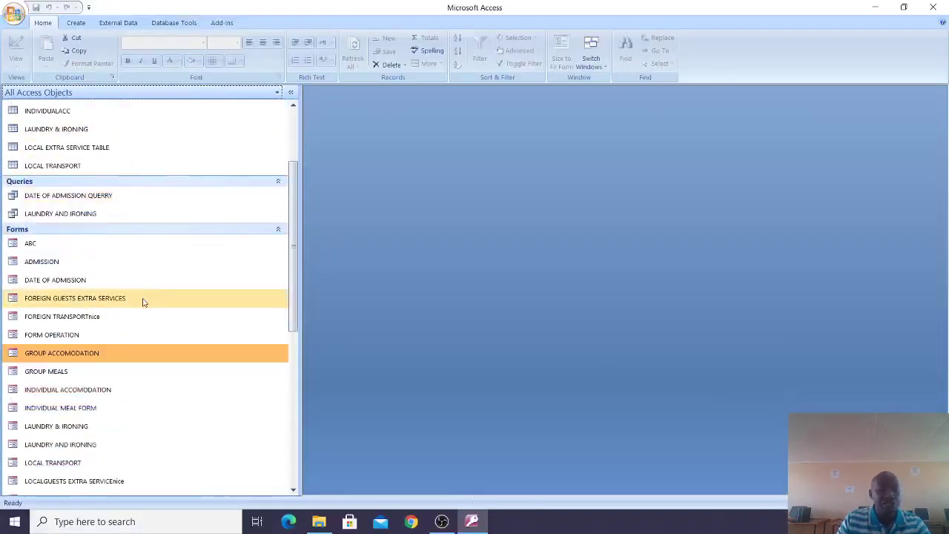
pyautogui.scroll(-1, 155, 379)
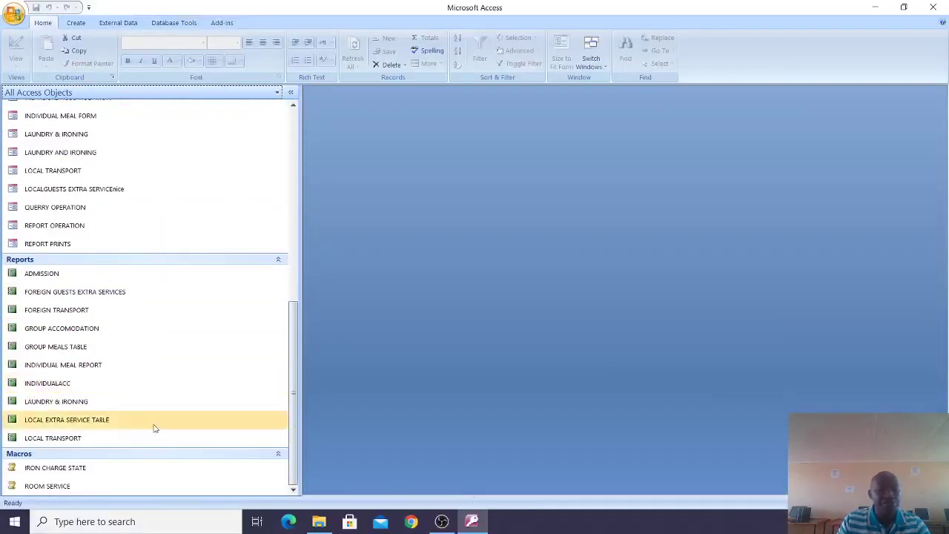
pyautogui.scroll(5, 171, 282)
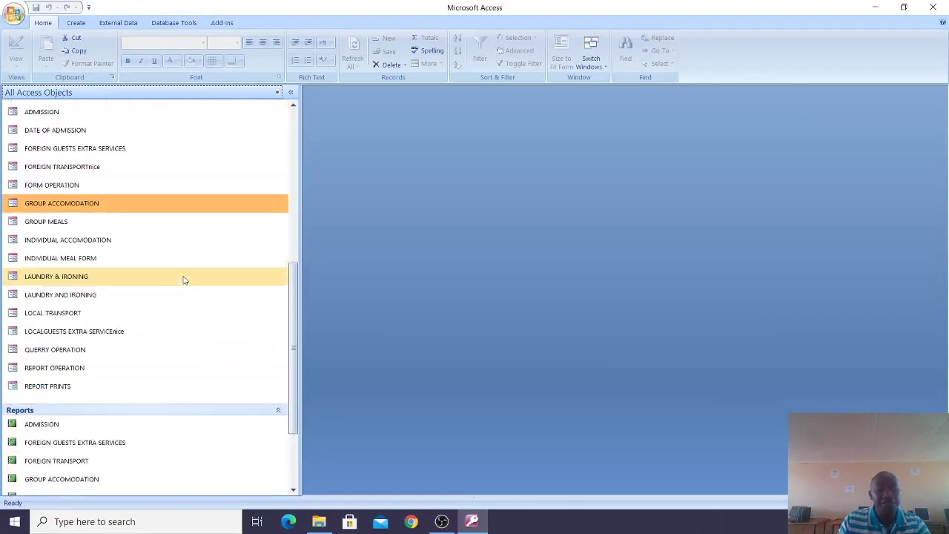
pyautogui.scroll(3, 158, 199)
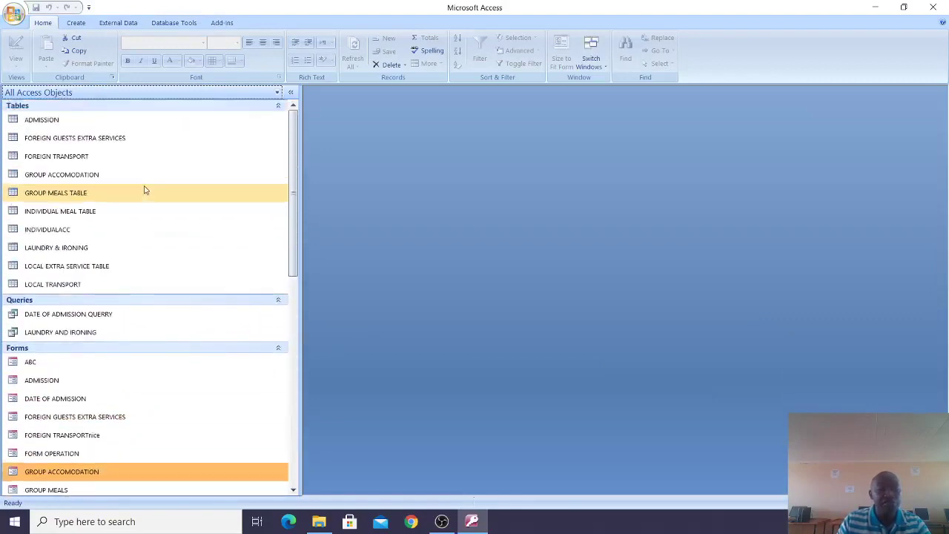
pyautogui.click(58, 121)
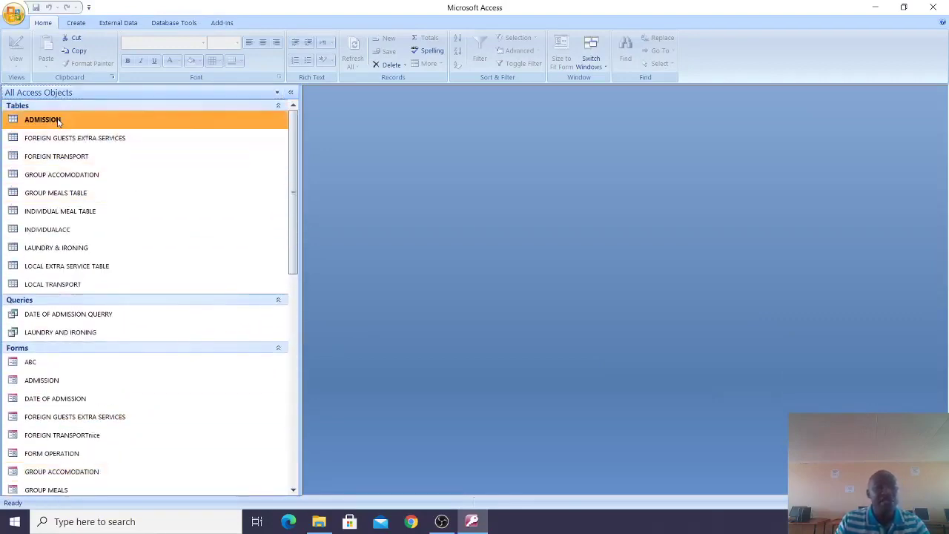
pyautogui.rightClick(58, 120)
pyautogui.click(107, 142)
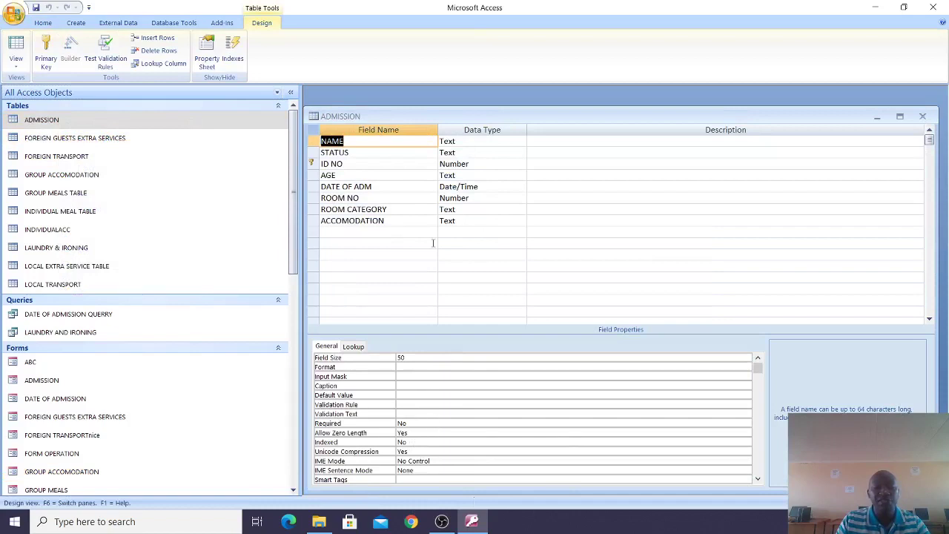
# Step: Examine the STATUS, ID NO, DATE OF ADM, ROOM CATEGORY and ACCOMODATION fields of the ADMISSION table
pyautogui.click(392, 154)
pyautogui.click(383, 165)
pyautogui.click(381, 187)
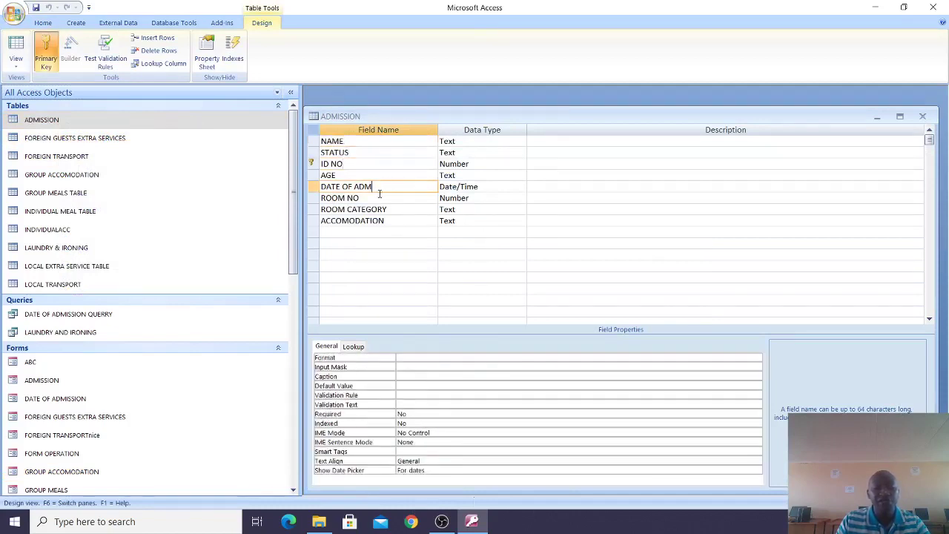
pyautogui.click(385, 209)
pyautogui.click(386, 221)
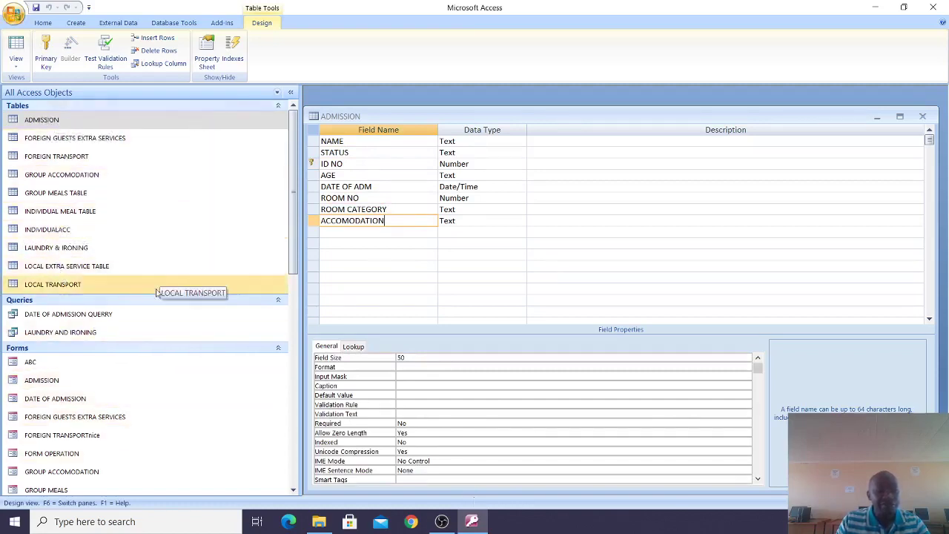
# Step: Open the FOREIGN TRANSPORT table in Design View to inspect its fields and data types
pyautogui.rightClick(70, 157)
pyautogui.click(89, 181)
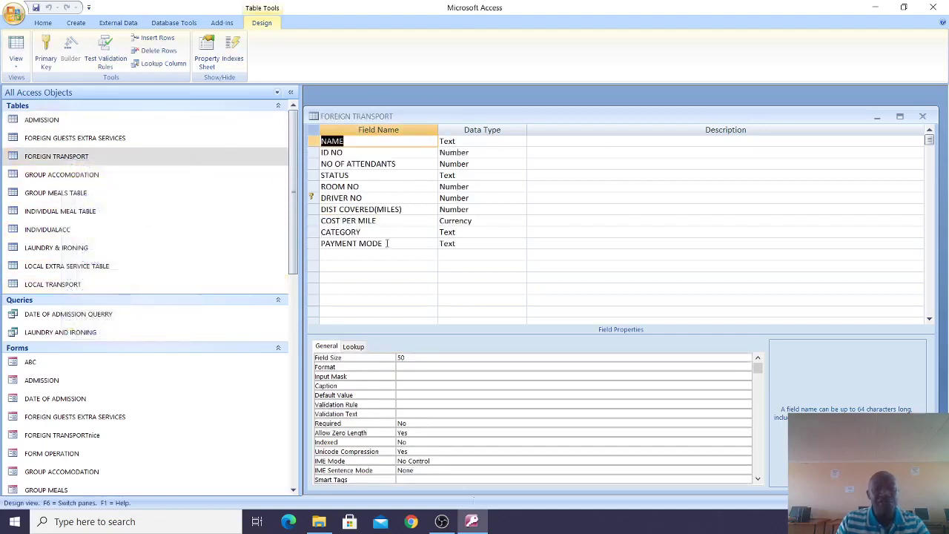
# Step: Display the database relationships in a maximized window, and open and dismiss the Edit Relationships dialog without changes
pyautogui.click(174, 22)
pyautogui.click(169, 52)
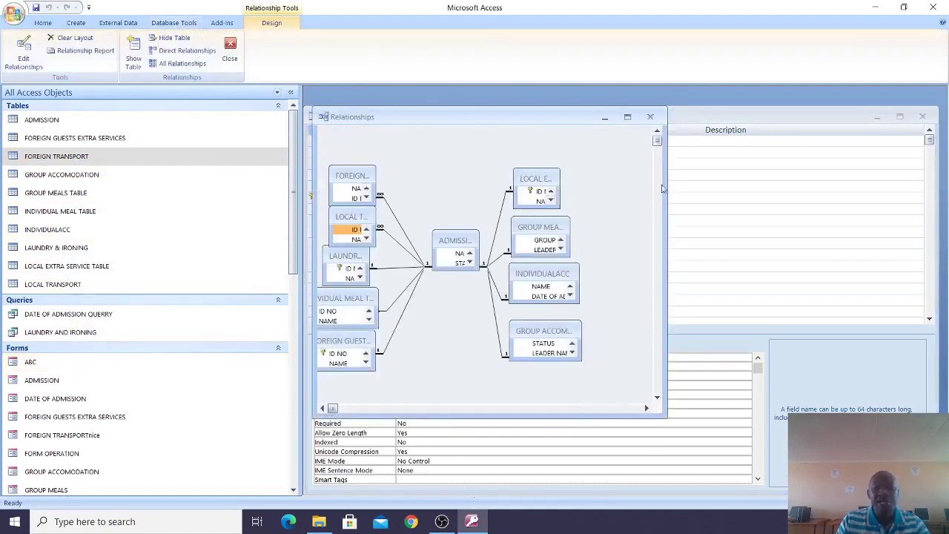
pyautogui.click(626, 117)
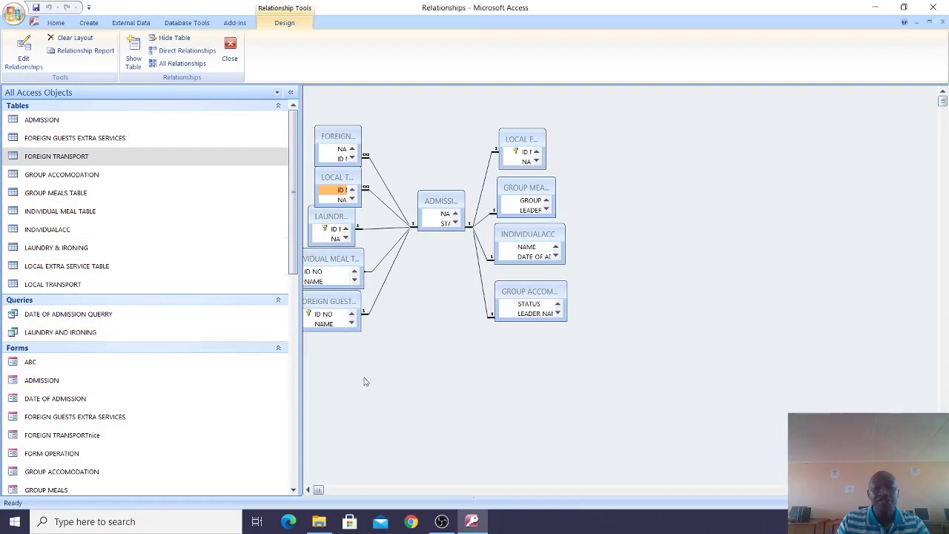
pyautogui.doubleClick(483, 191)
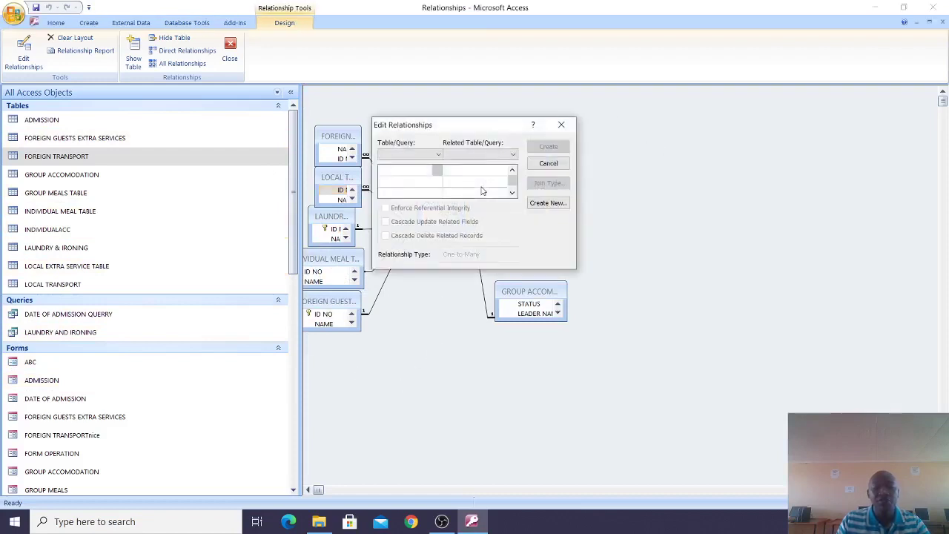
pyautogui.click(561, 124)
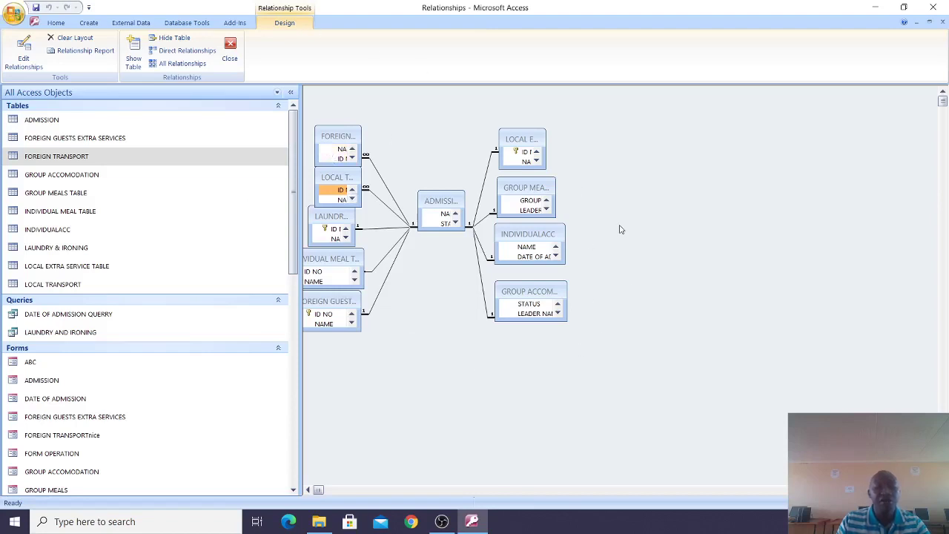
# Step: Close the relationships view and the FOREIGN TRANSPORT and ADMISSION table designs
pyautogui.click(943, 23)
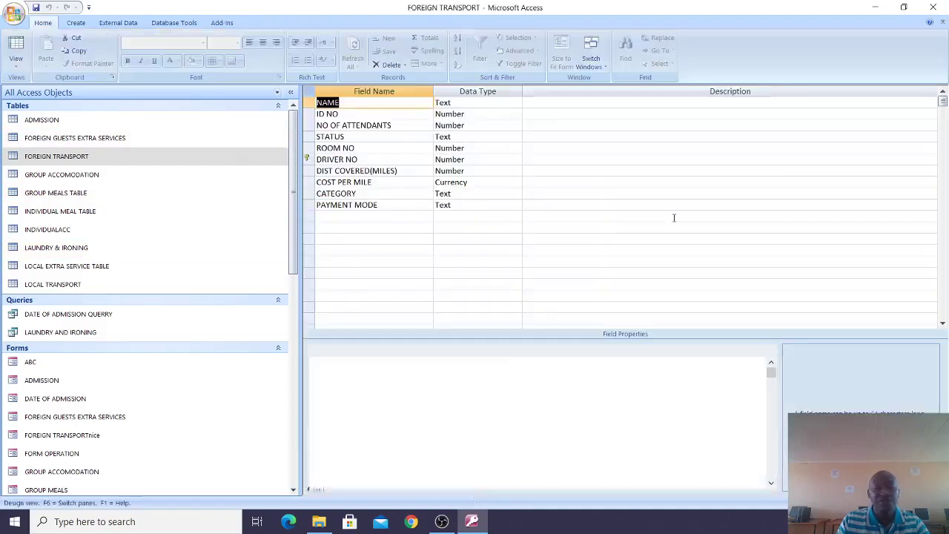
pyautogui.click(943, 23)
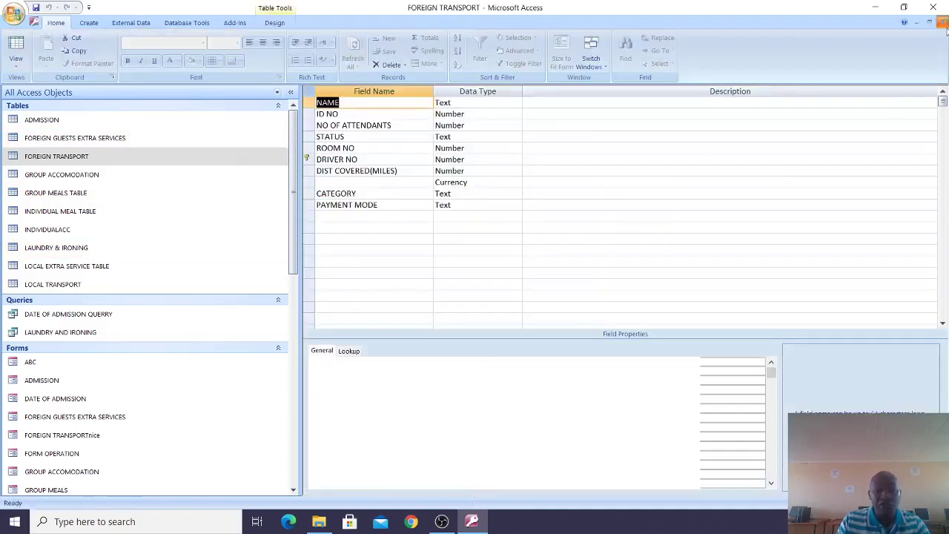
pyautogui.click(942, 23)
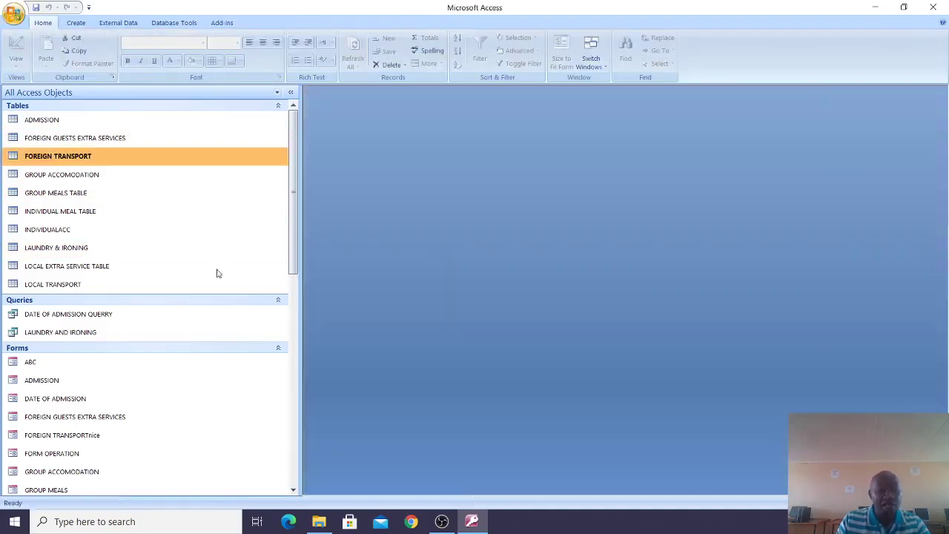
# Step: Open the LAUNDRY AND IRONING query in Design View and maximize it to inspect its fields
pyautogui.click(100, 314)
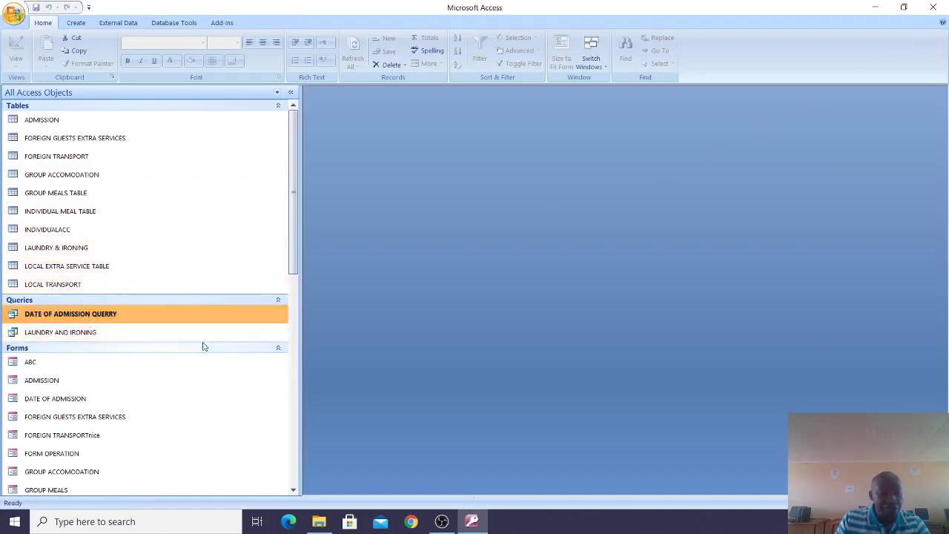
pyautogui.rightClick(67, 333)
pyautogui.click(103, 354)
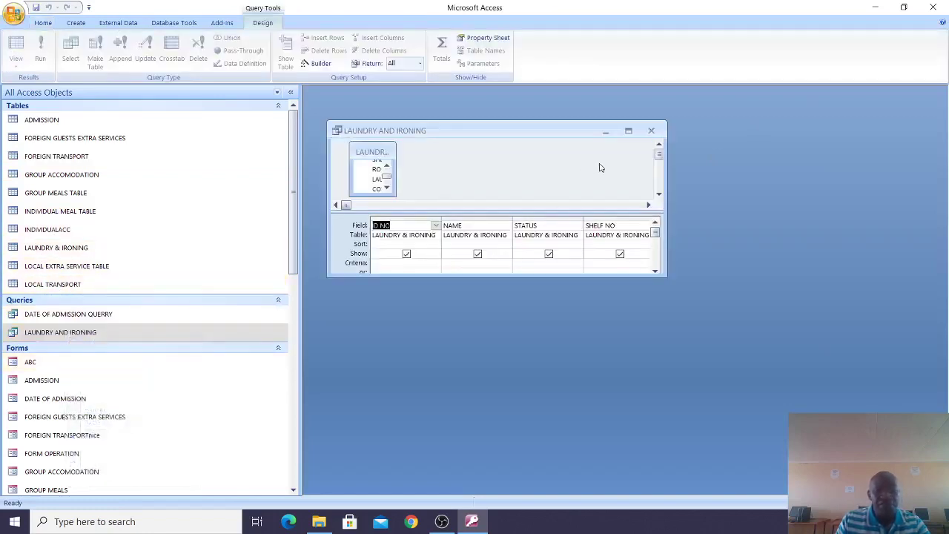
pyautogui.click(628, 131)
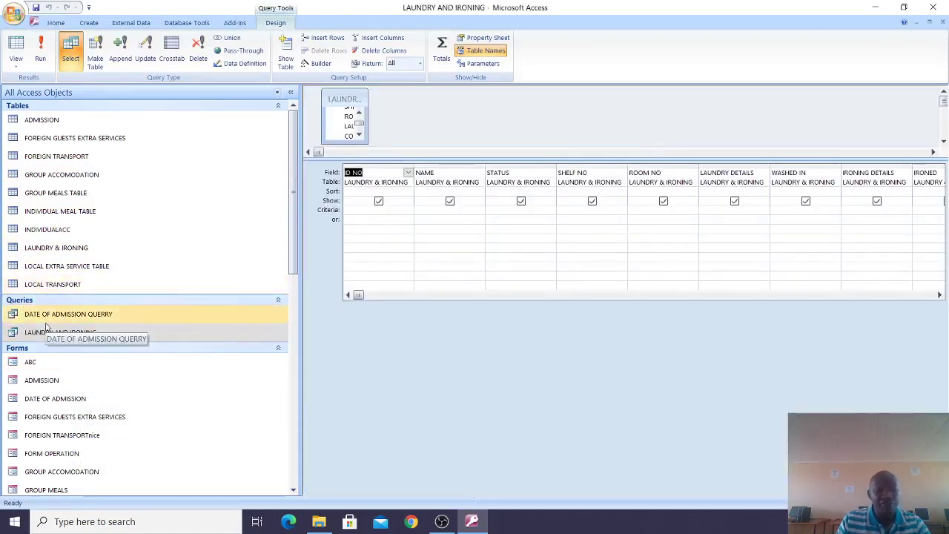
# Step: Look over the listed forms, reports and macros, and open the REPORT PRINTS form in Design View
pyautogui.scroll(-1, 74, 319)
pyautogui.scroll(-2, 136, 387)
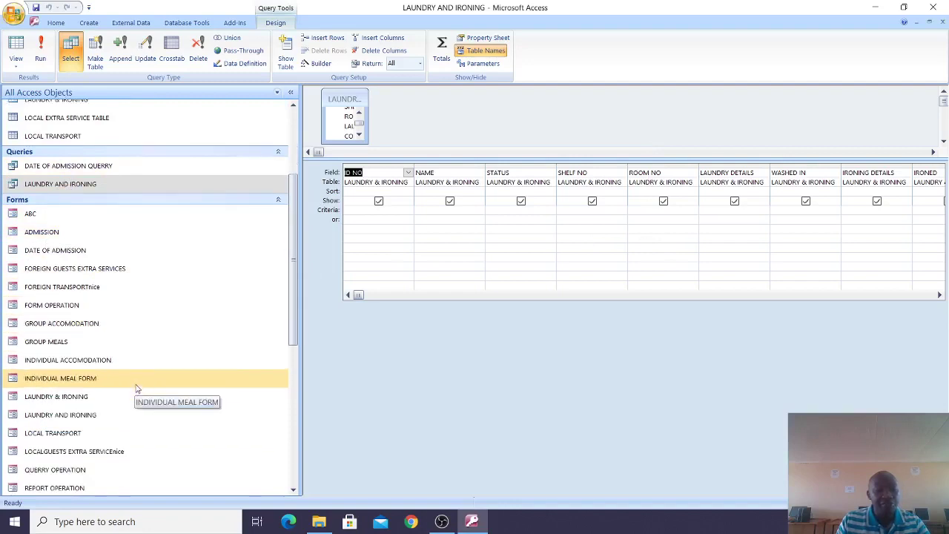
pyautogui.scroll(-3, 118, 374)
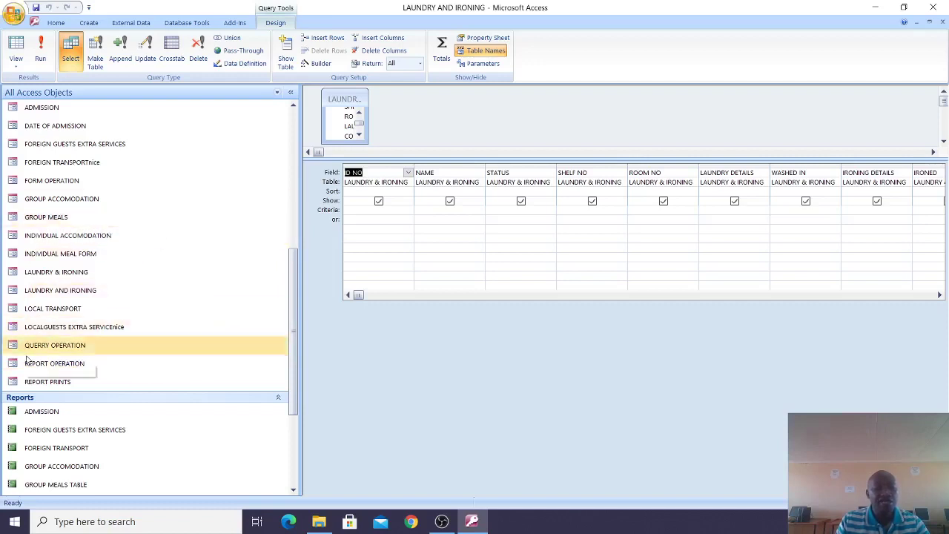
pyautogui.scroll(-2, 129, 272)
pyautogui.scroll(-1, 129, 272)
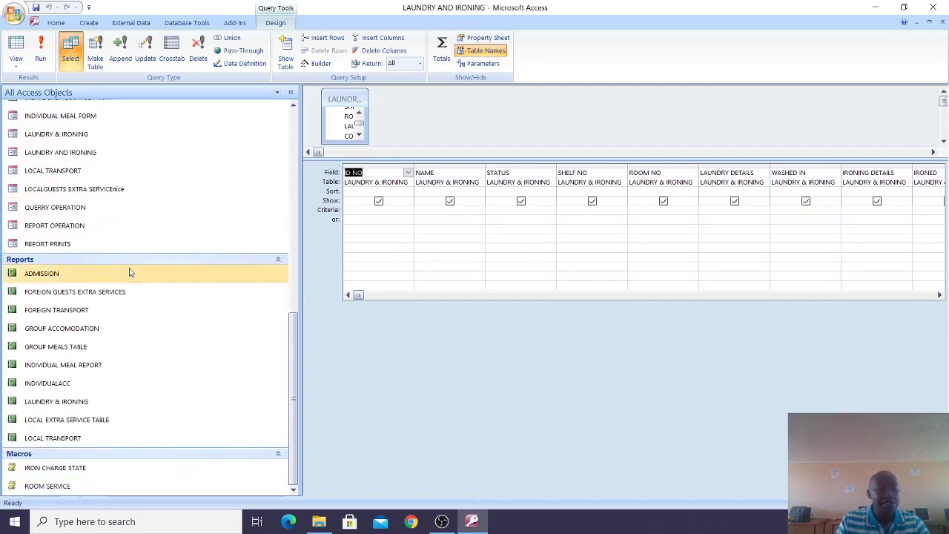
pyautogui.scroll(2, 129, 272)
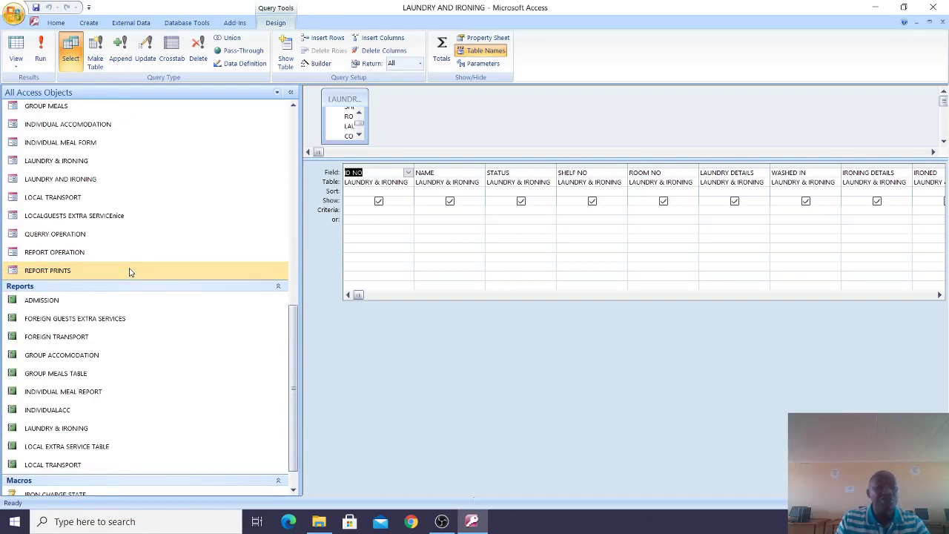
pyautogui.rightClick(129, 272)
pyautogui.click(178, 306)
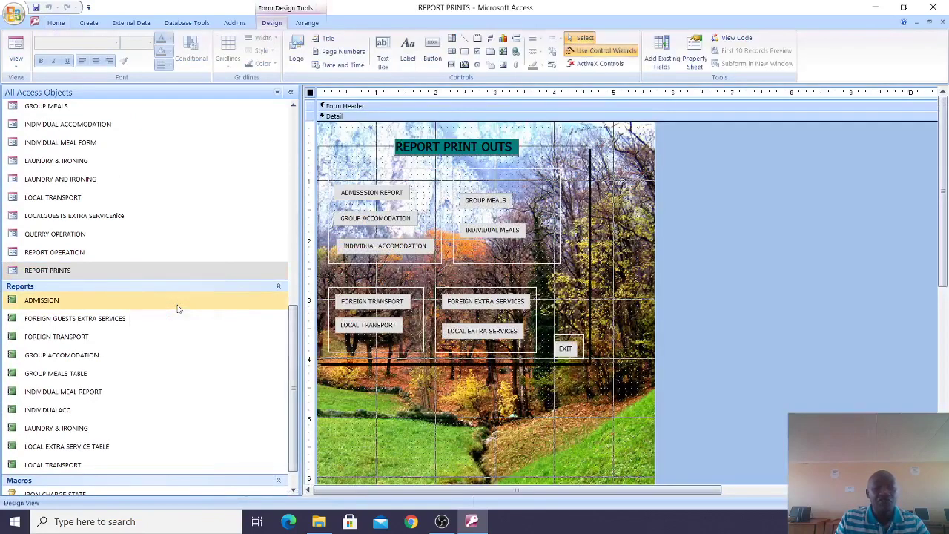